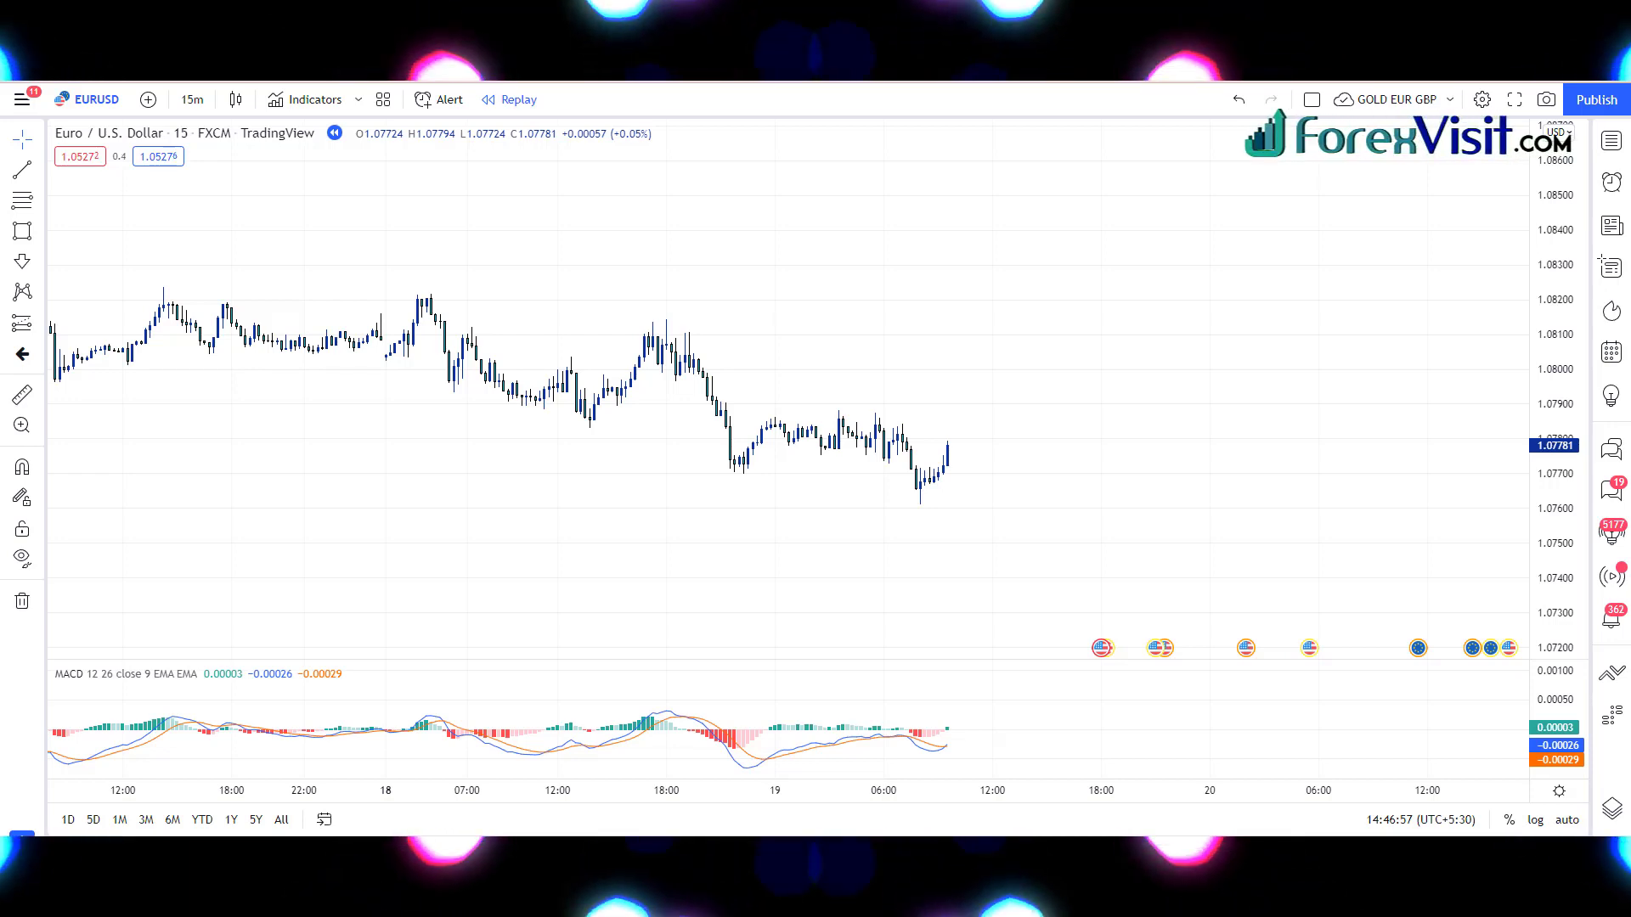
Draw two converging falling trend lines around the 18–19 April price action, the upper one starting at 1.08106, to outline a falling wedge.
click(680, 332)
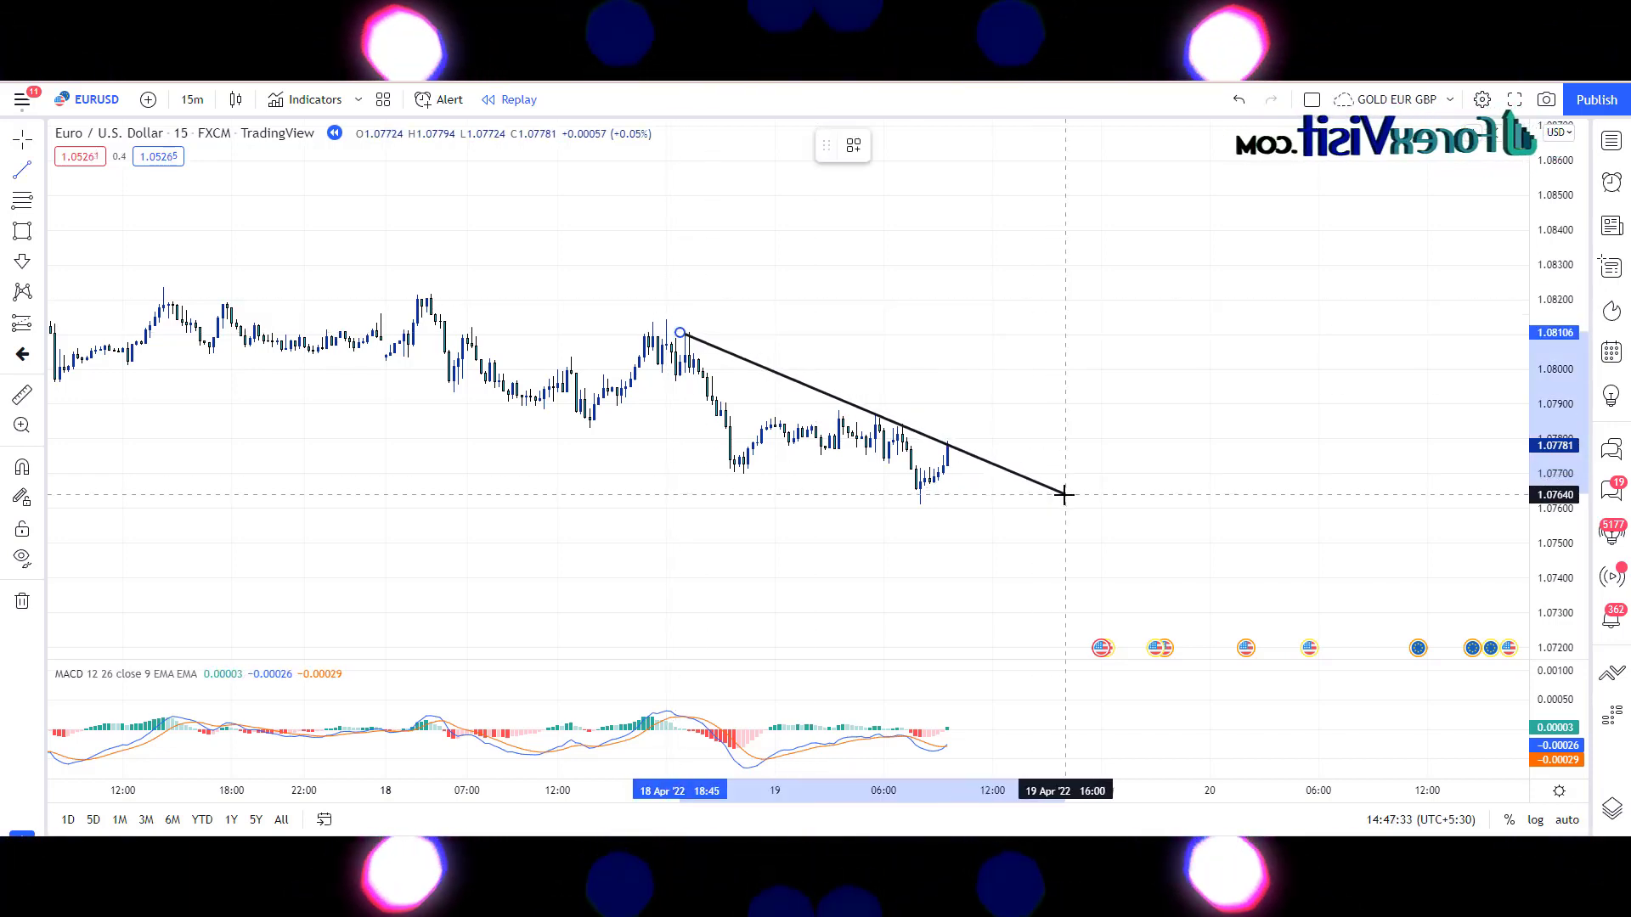
click(1087, 514)
click(648, 461)
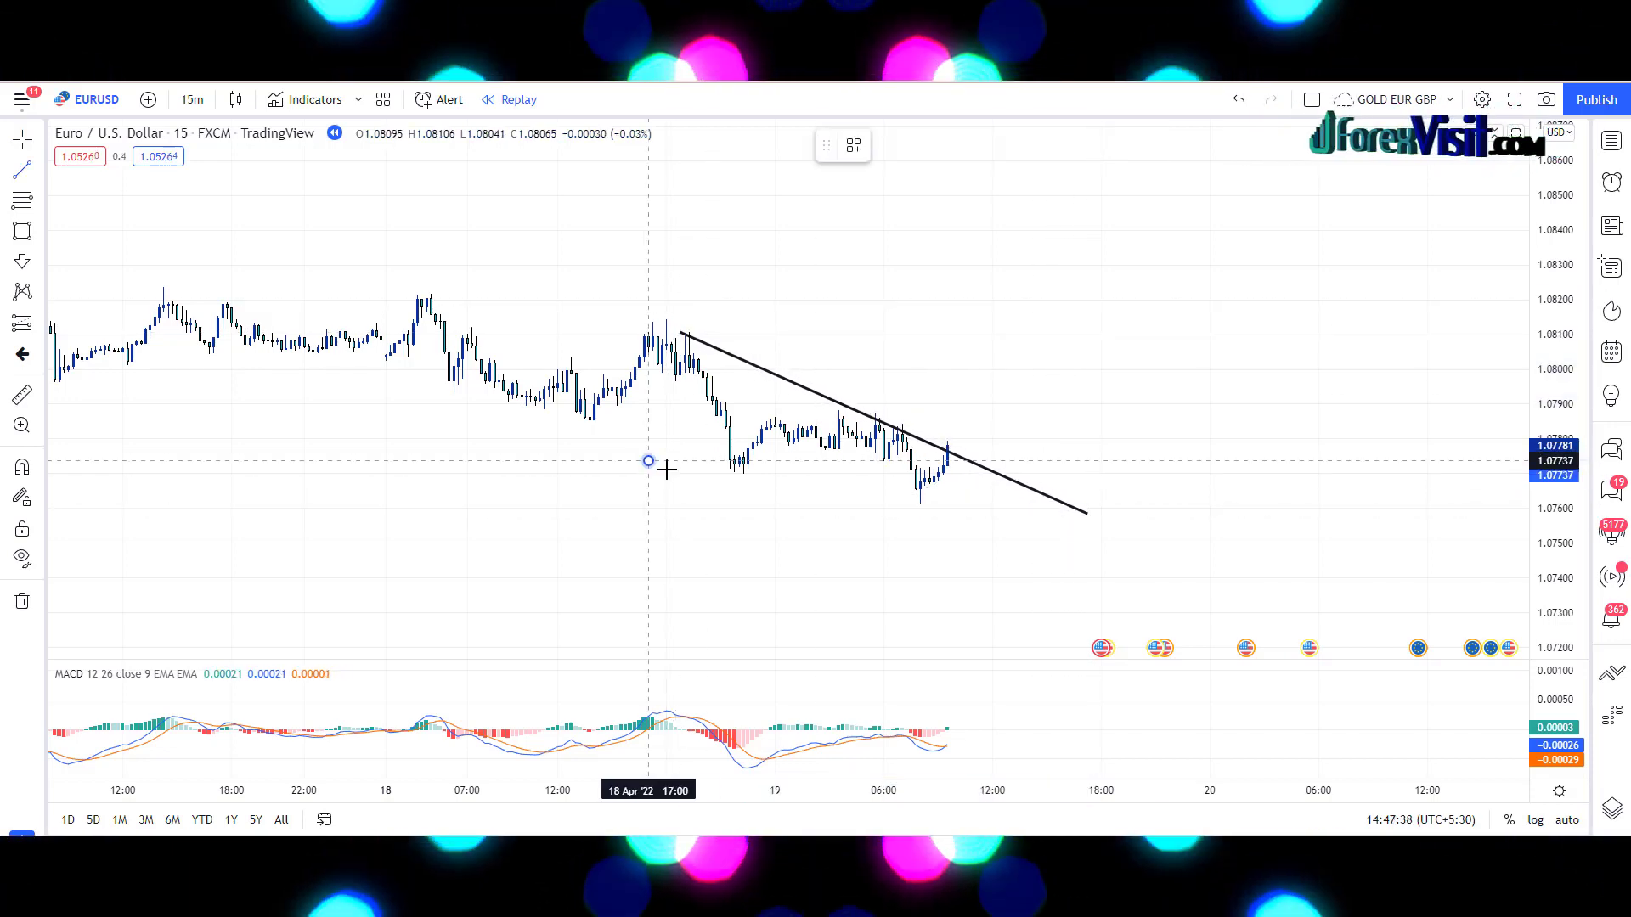
click(1065, 525)
click(1028, 588)
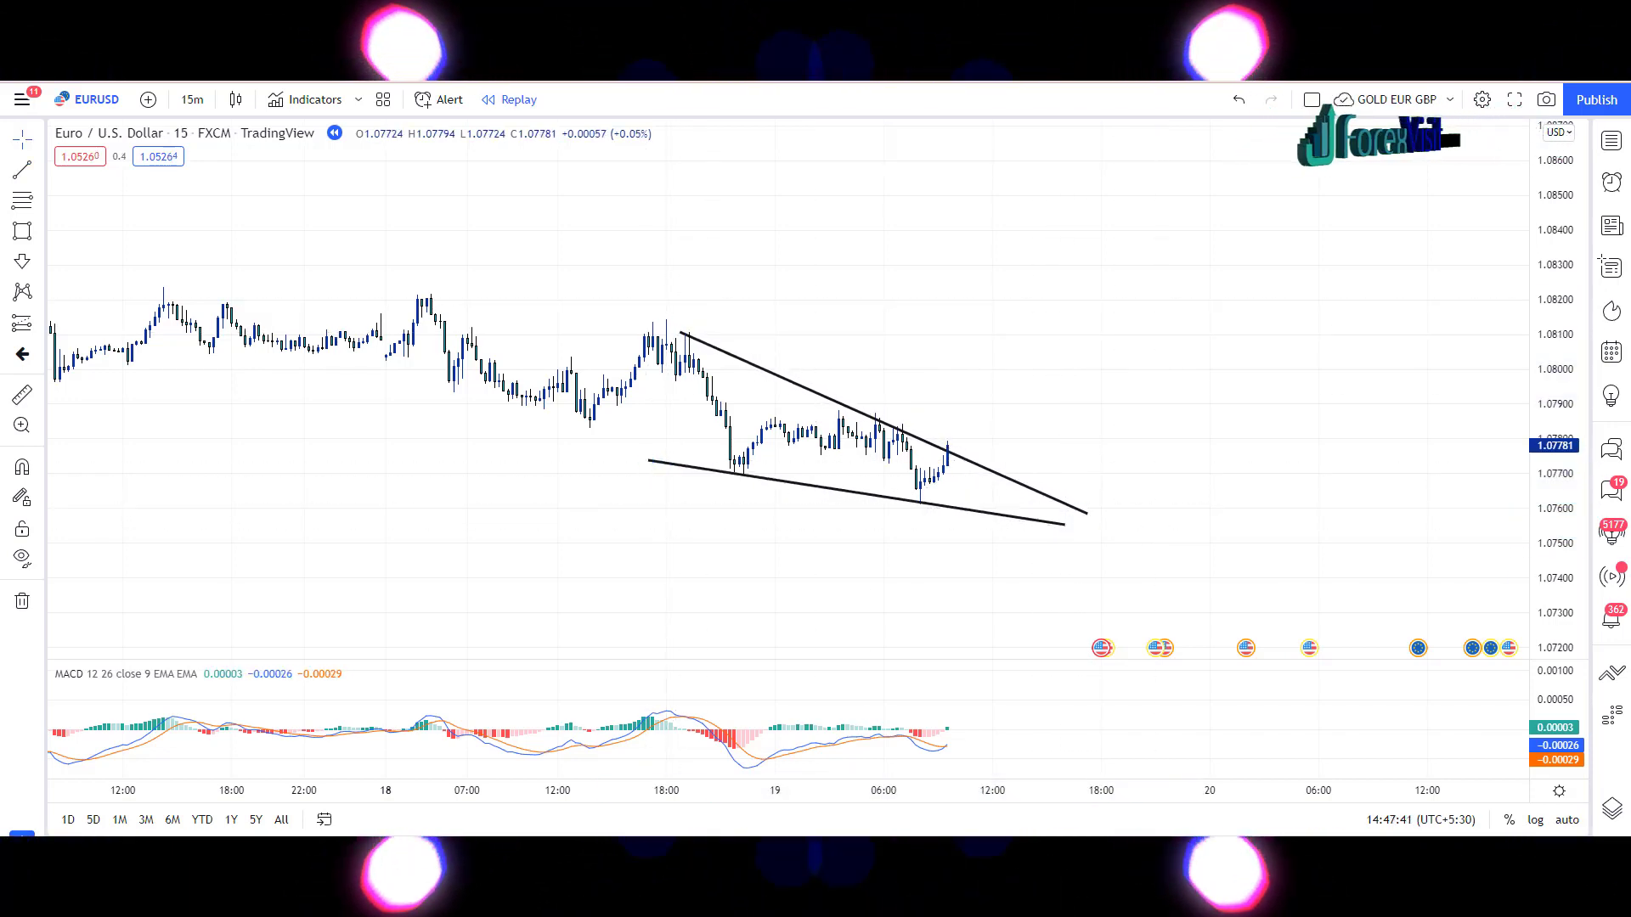
Mark the wedge's upper-line touches with red down arrows and its lower-line touches with green up arrows.
click(689, 330)
click(877, 413)
click(902, 421)
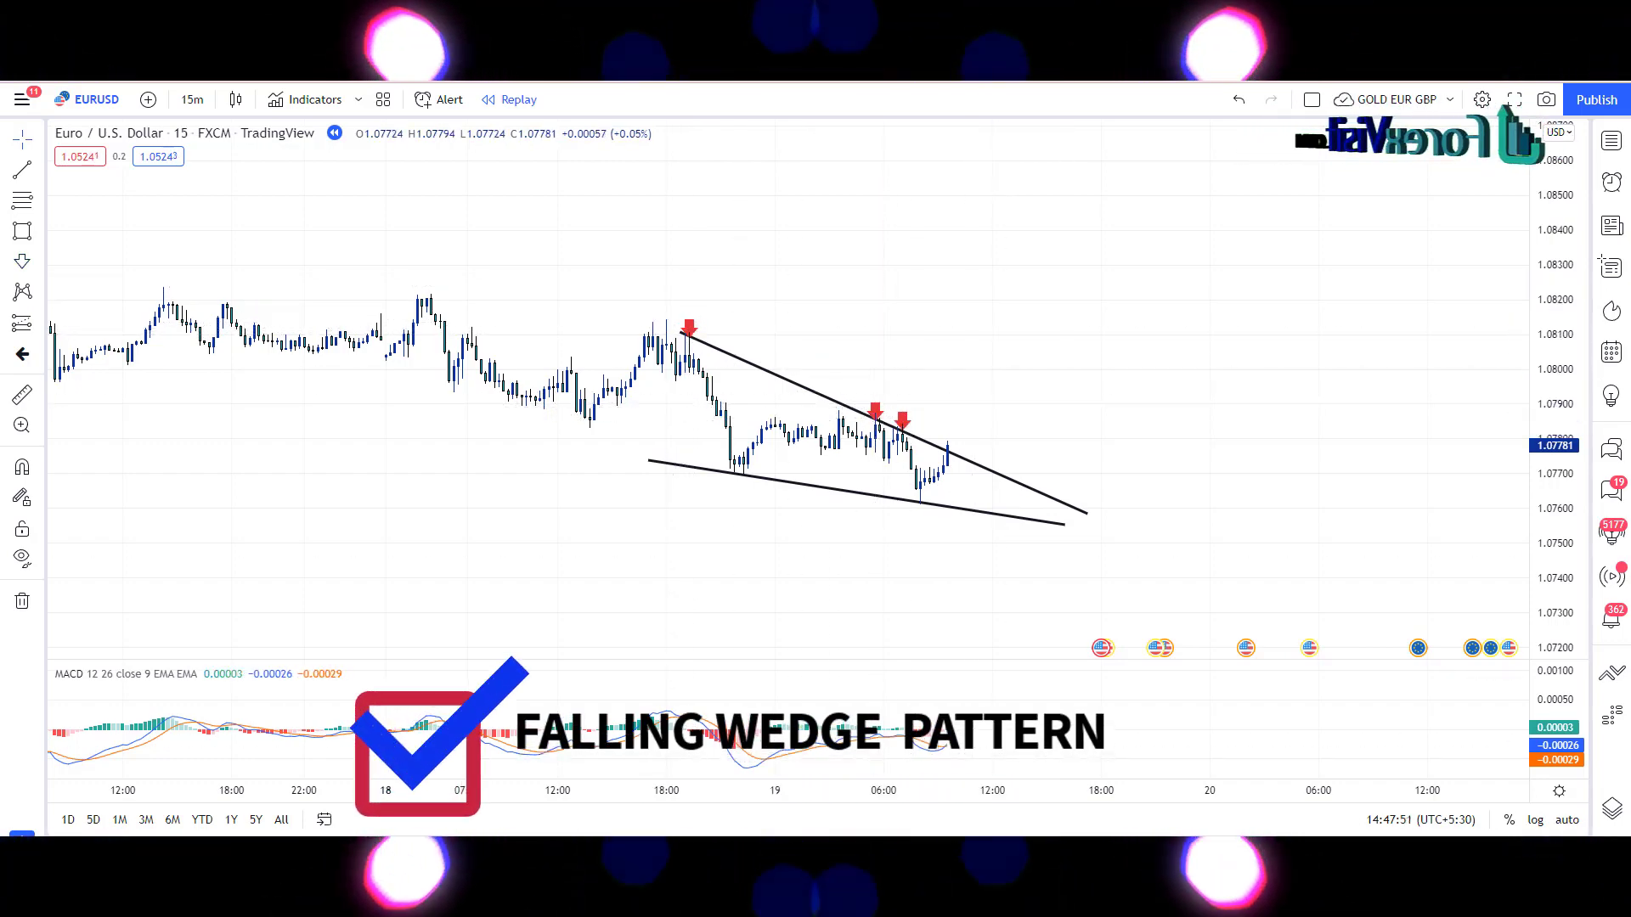
click(736, 482)
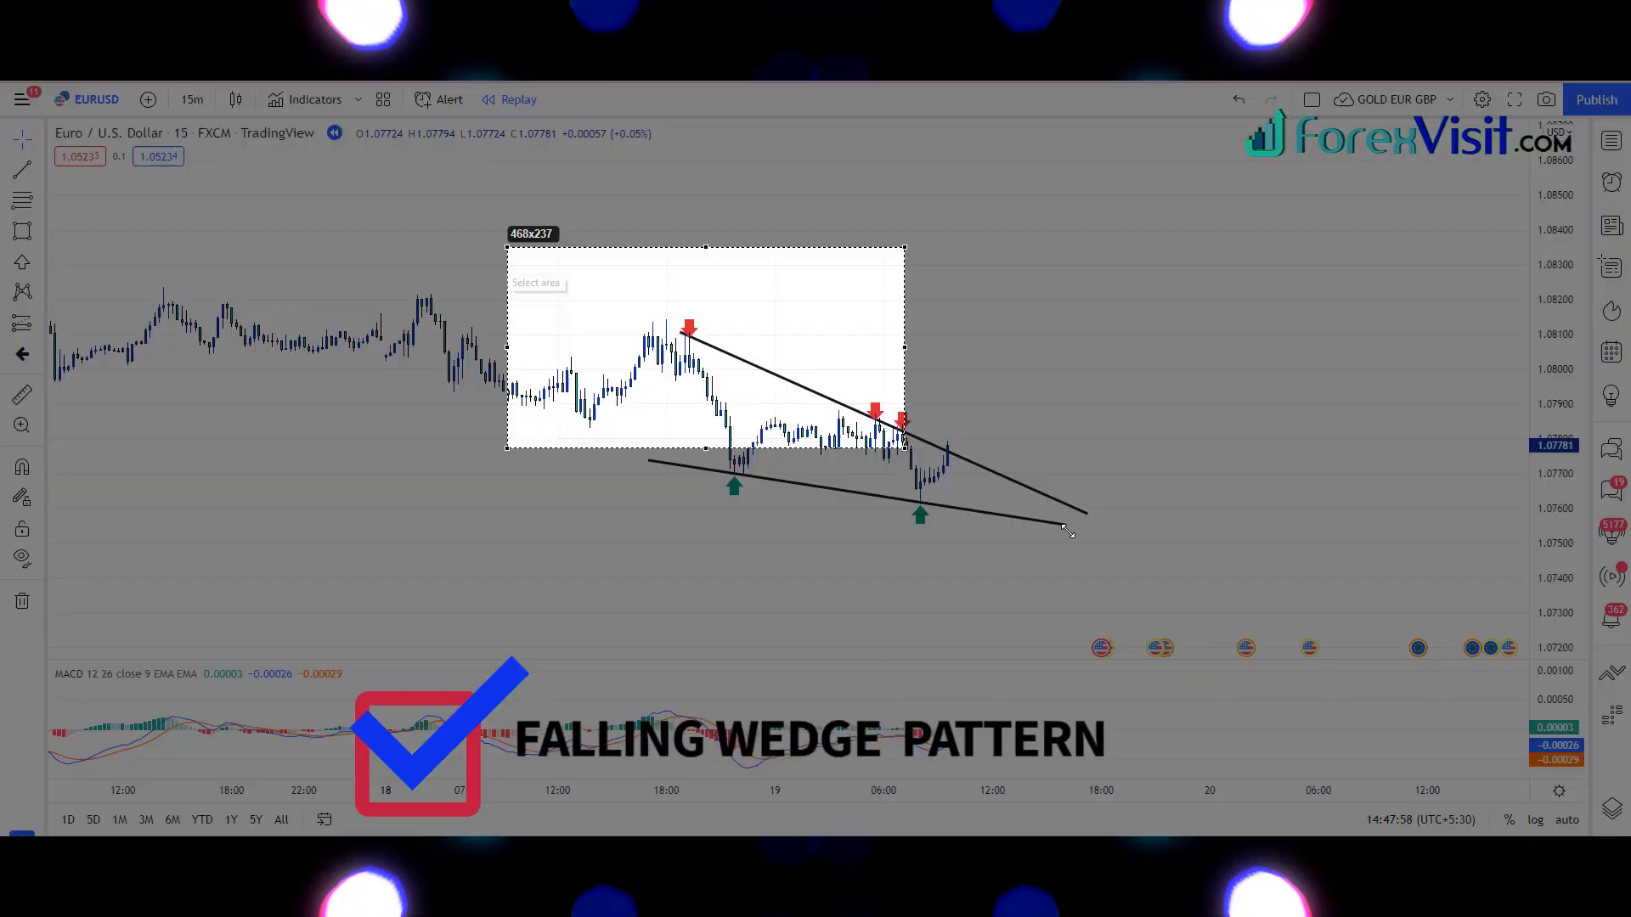
Select the chart area around the wedge in a screen capture and sketch the downward swings and expected upward breakout on it.
drag(507, 248, 1216, 618)
drag(688, 333, 743, 472)
drag(899, 449, 920, 499)
drag(920, 500, 1037, 374)
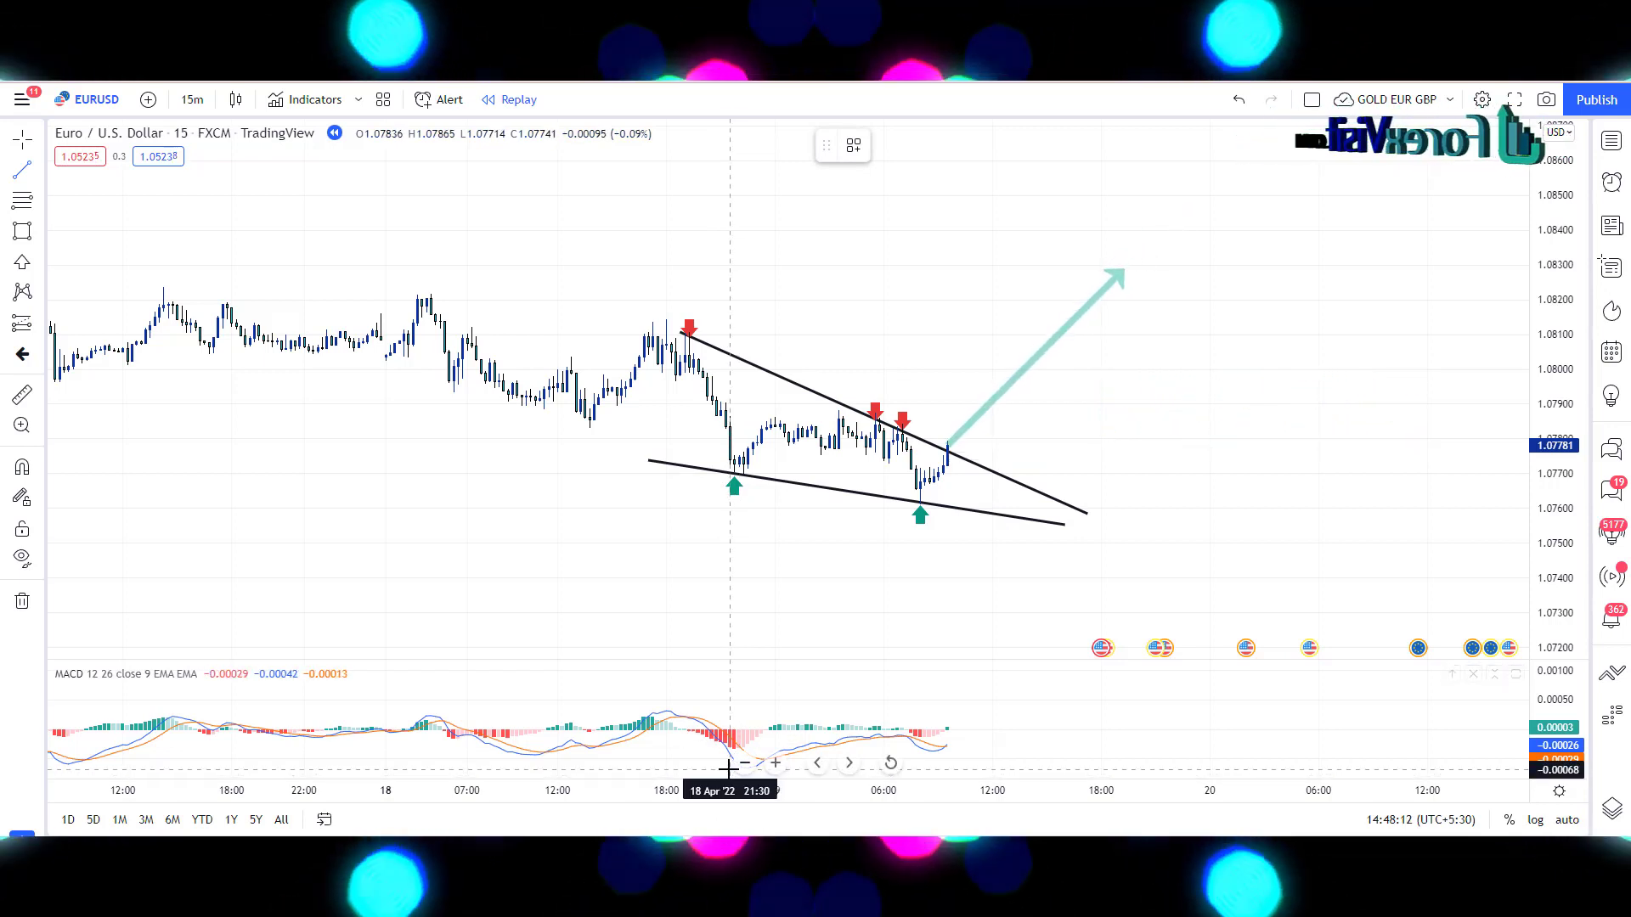
Draw a rising trend line under the MACD lows from 18 April 20:45 to 19 April 12:30.
click(1002, 744)
drag(735, 776, 716, 772)
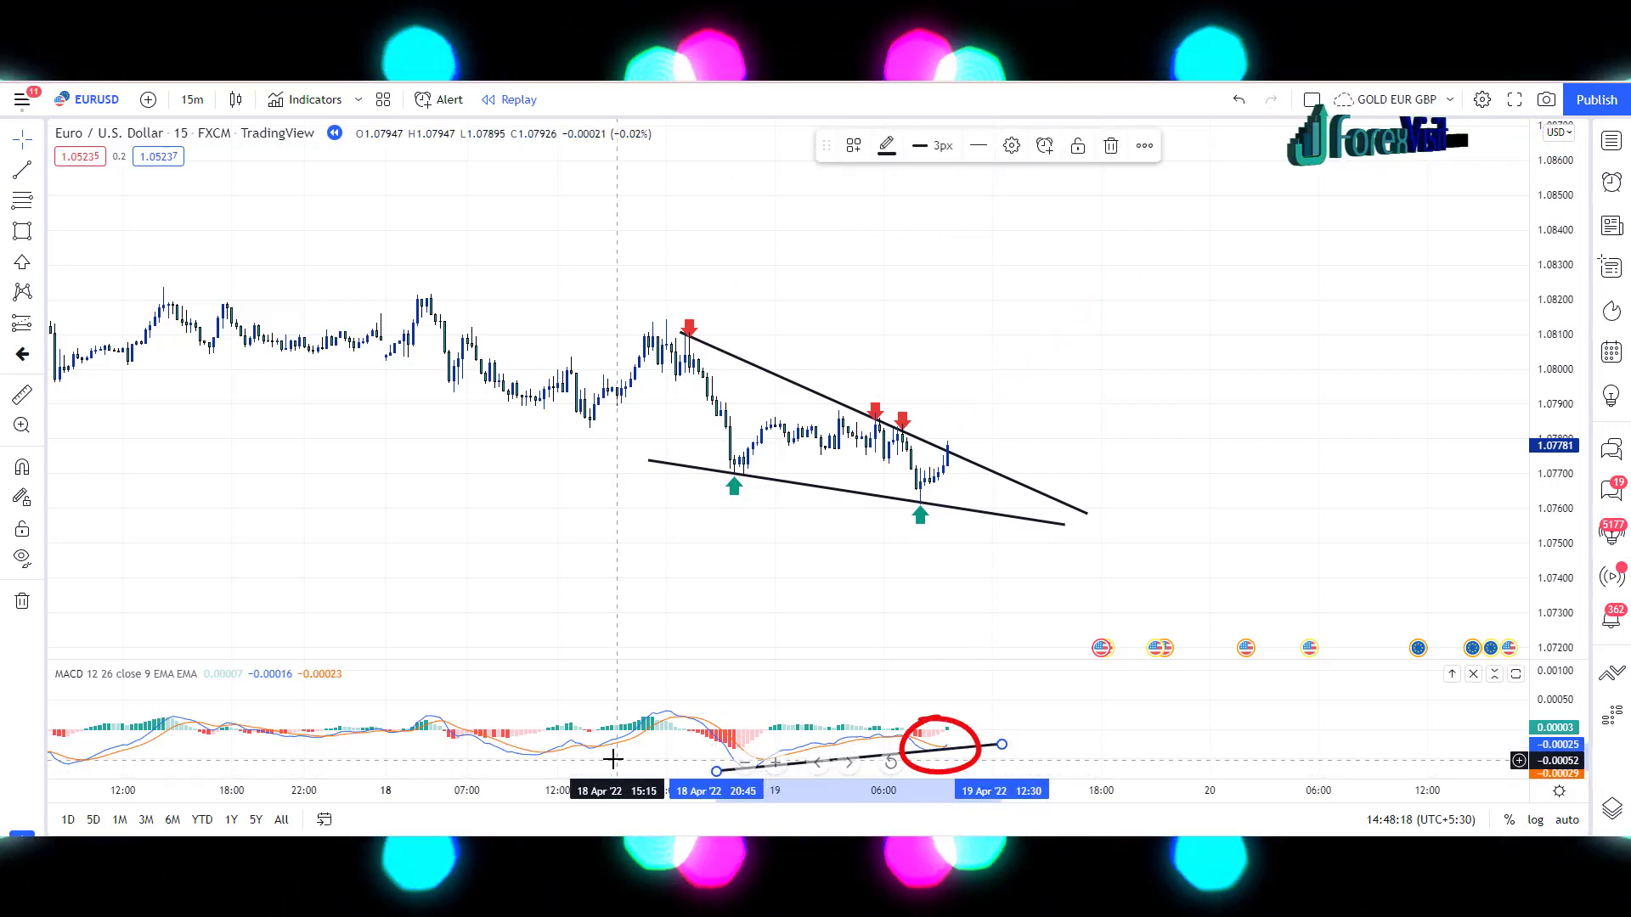
click(616, 638)
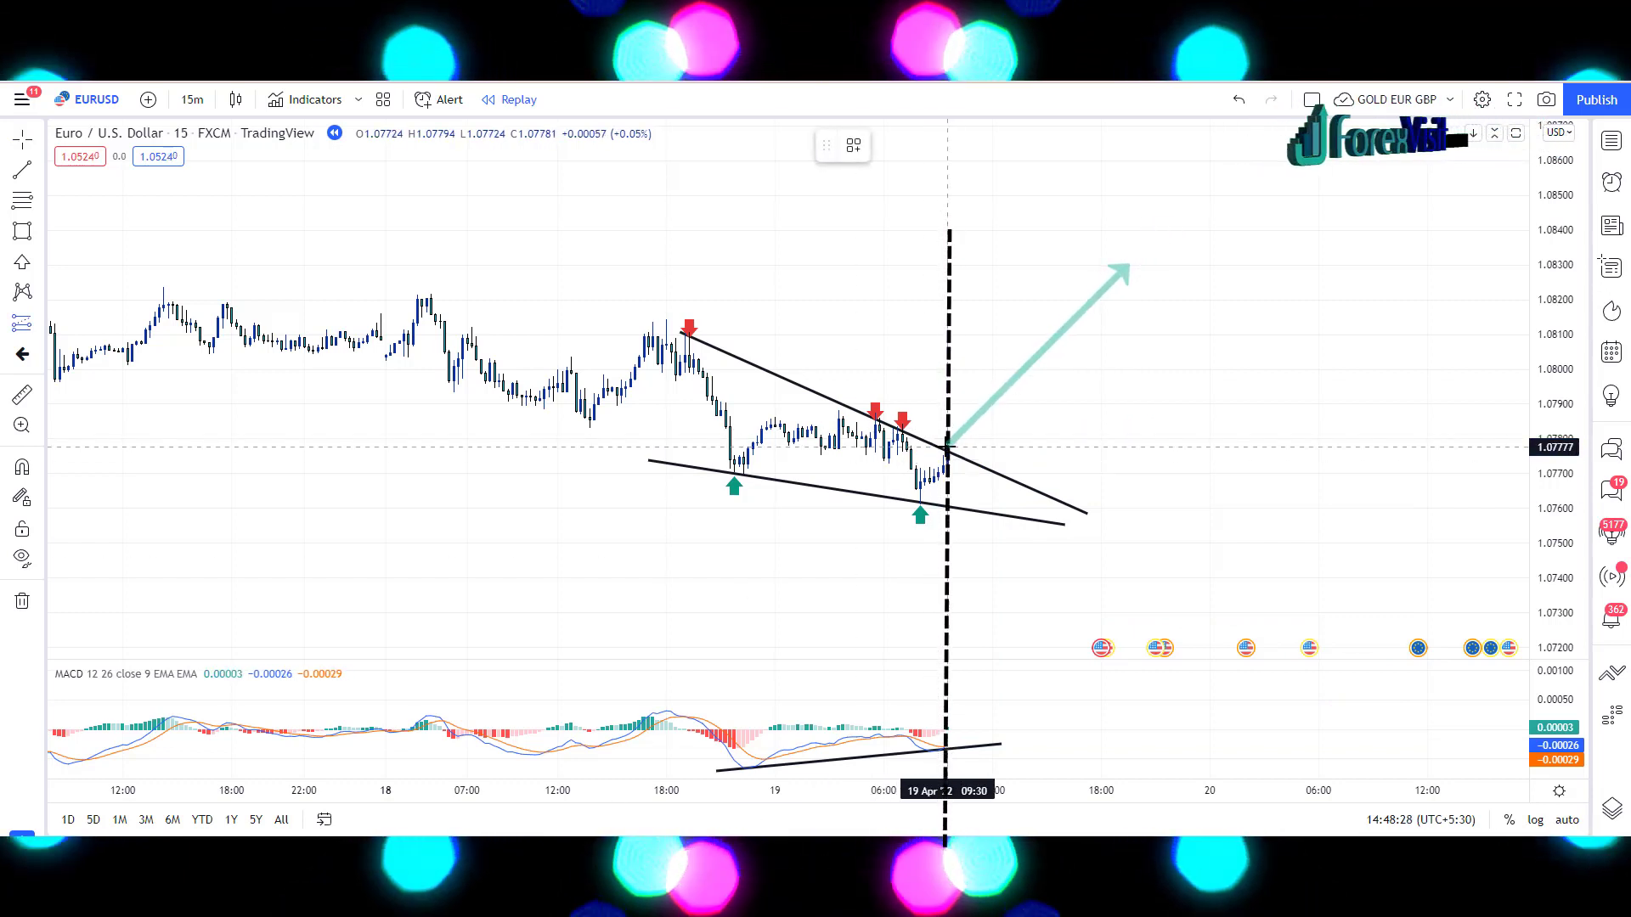
Place a long position at the wedge breakout with entry 1.07779, stop 1.07591 and target 1.08155, and extend its time span over the following candles.
click(949, 448)
drag(948, 393, 953, 314)
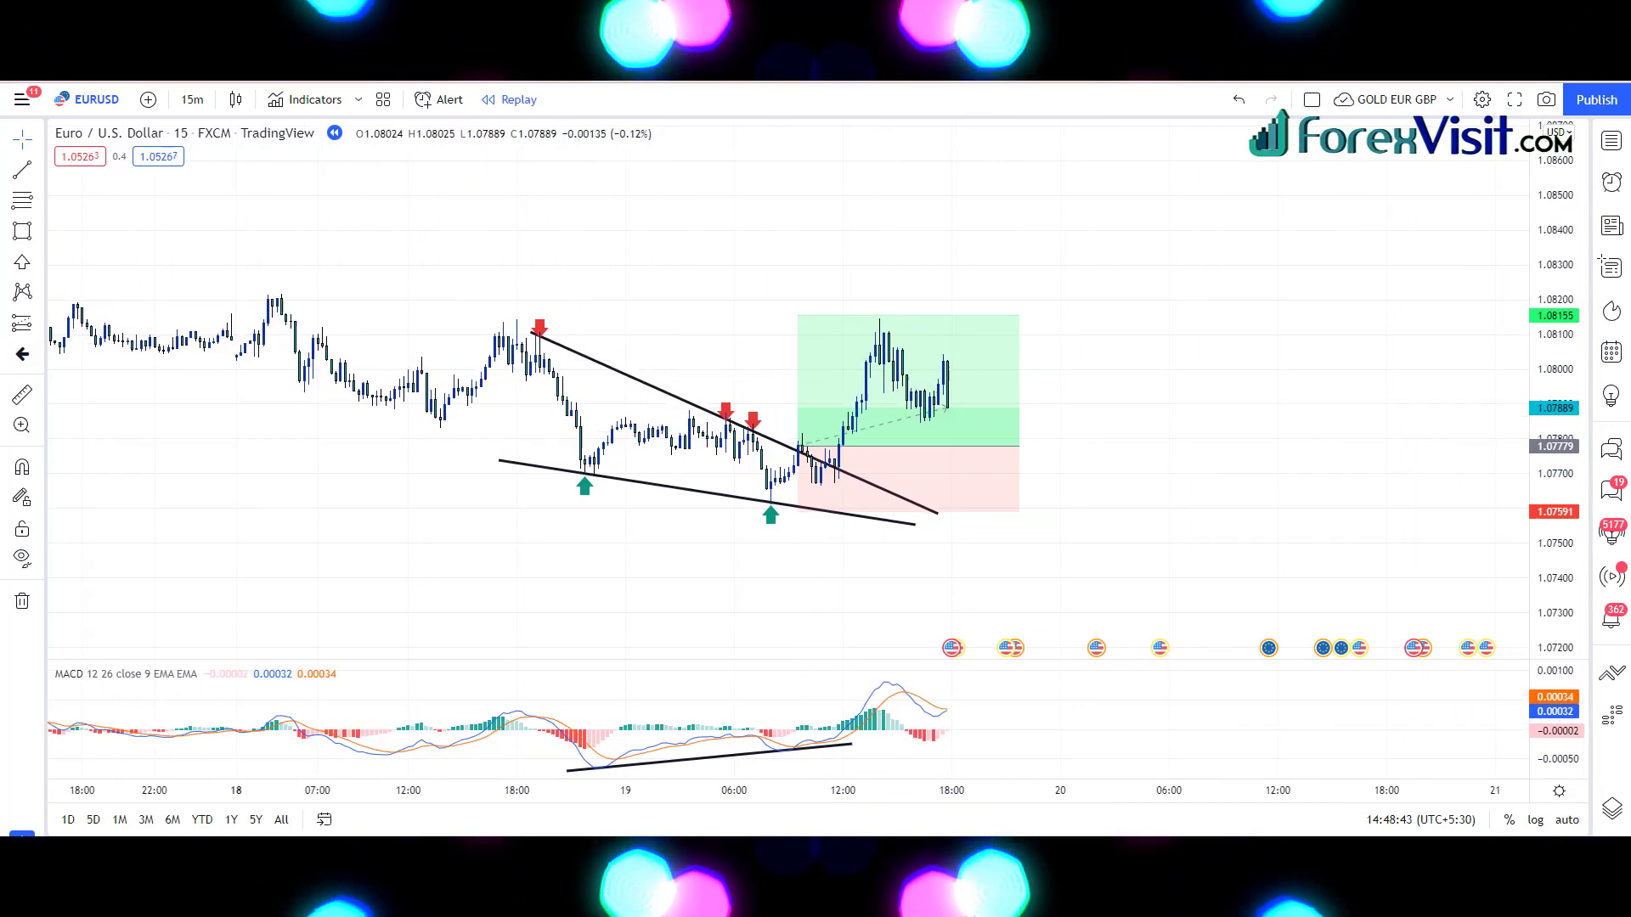
drag(951, 446, 1124, 443)
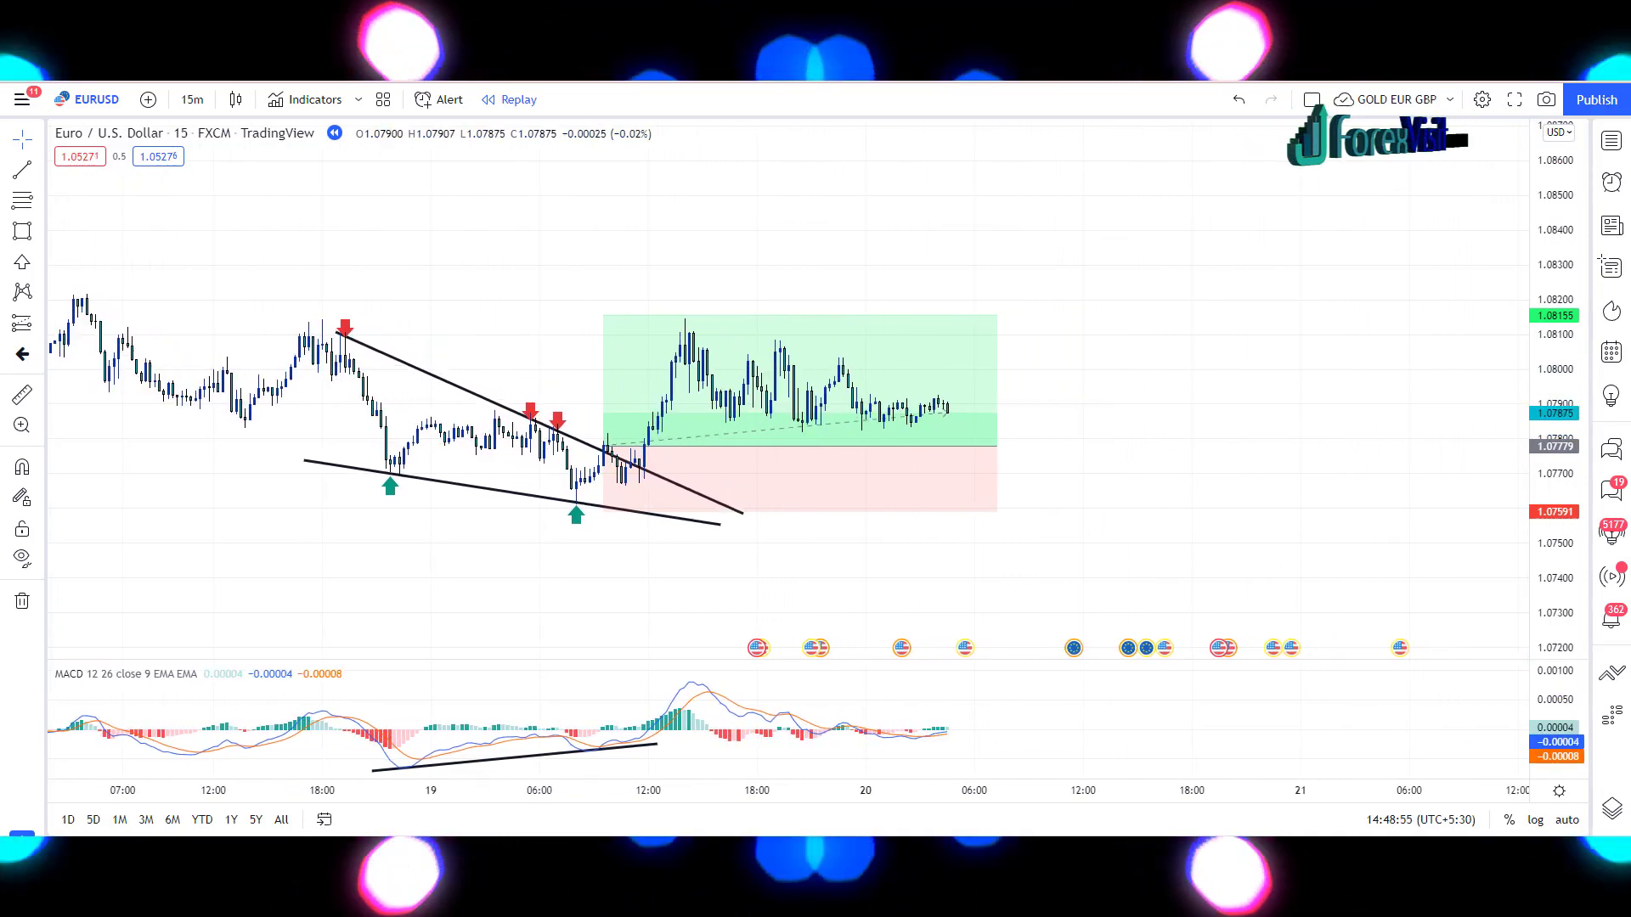
drag(952, 446, 1106, 441)
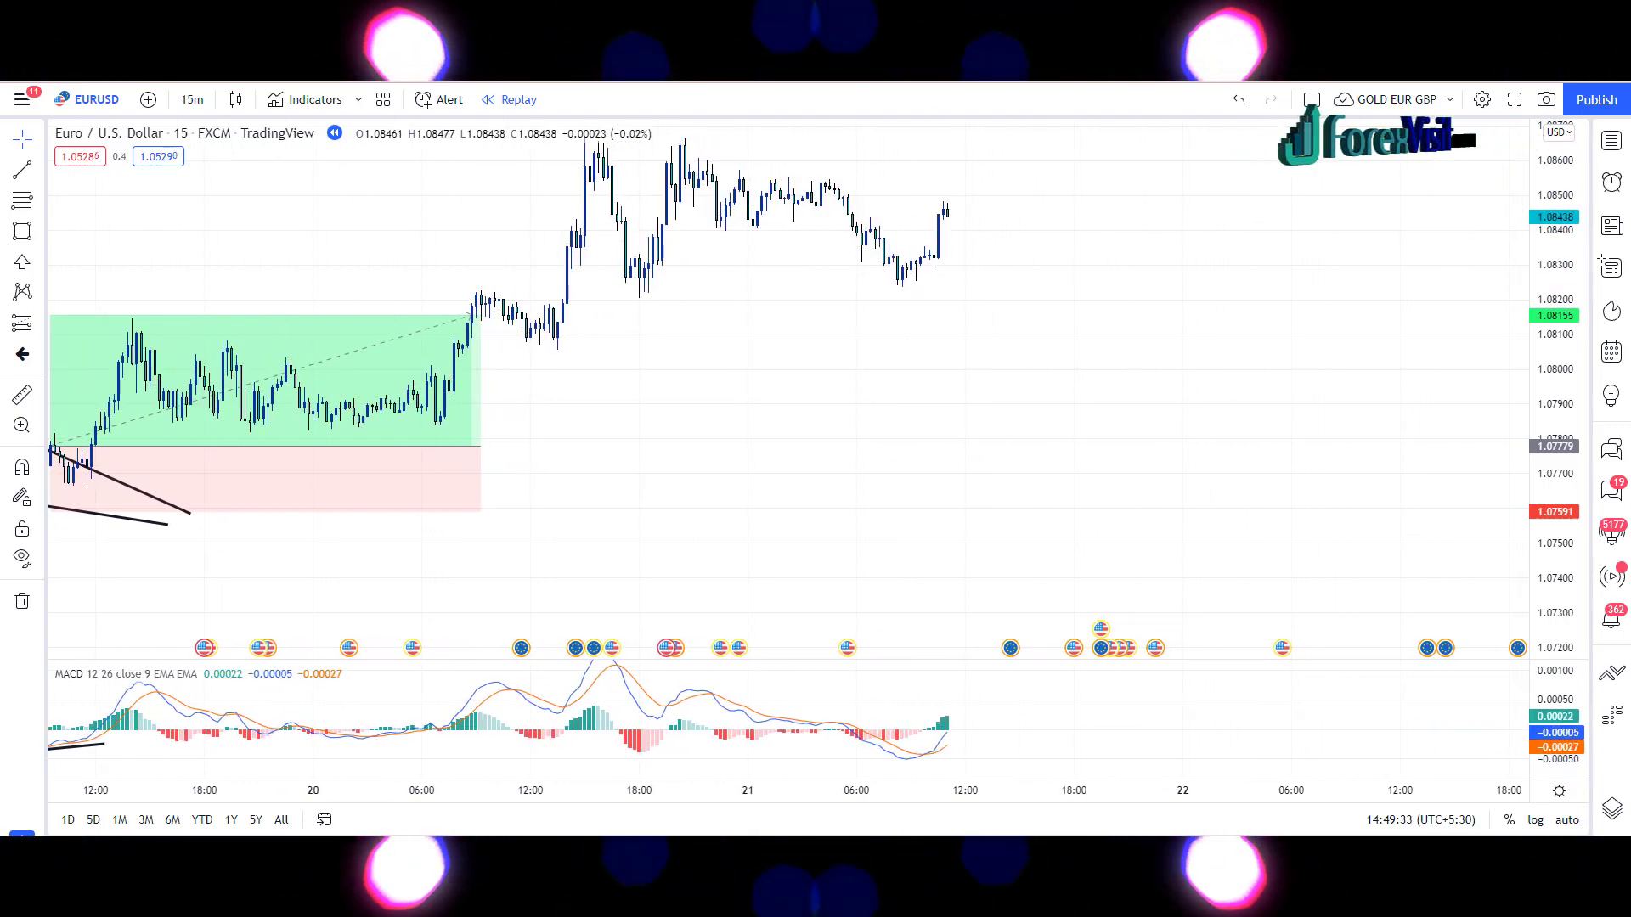
Outline a descending triangle with a falling trend line from the 20 April high and a rectangular support zone at about 1.0820 to 1.0825.
drag(735, 429, 856, 535)
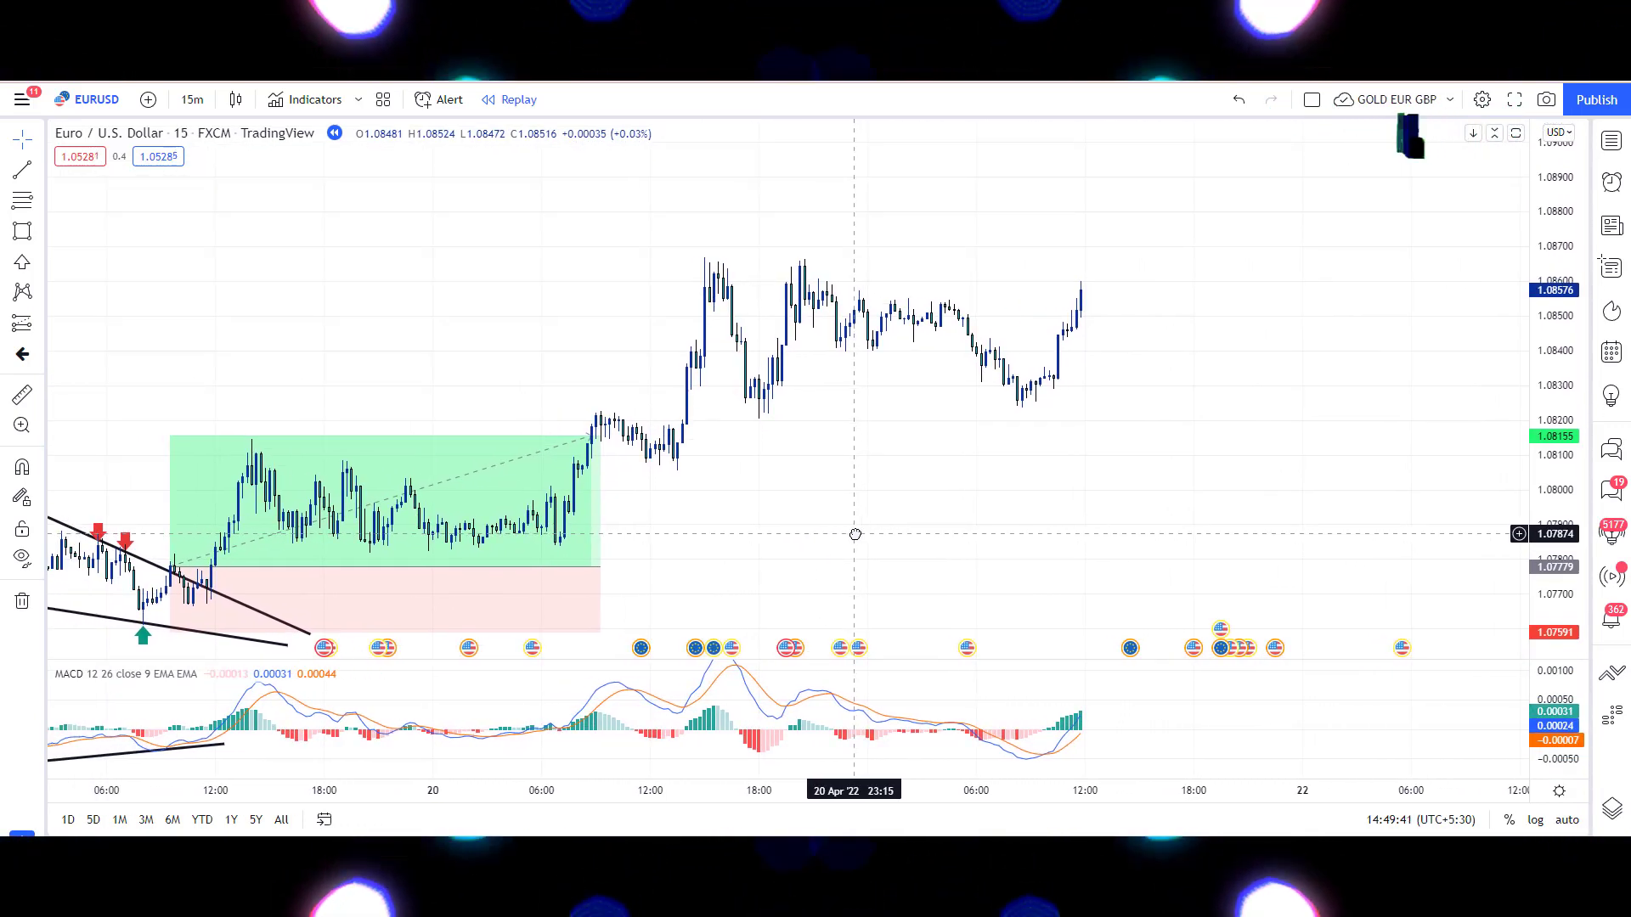
click(807, 245)
click(1198, 374)
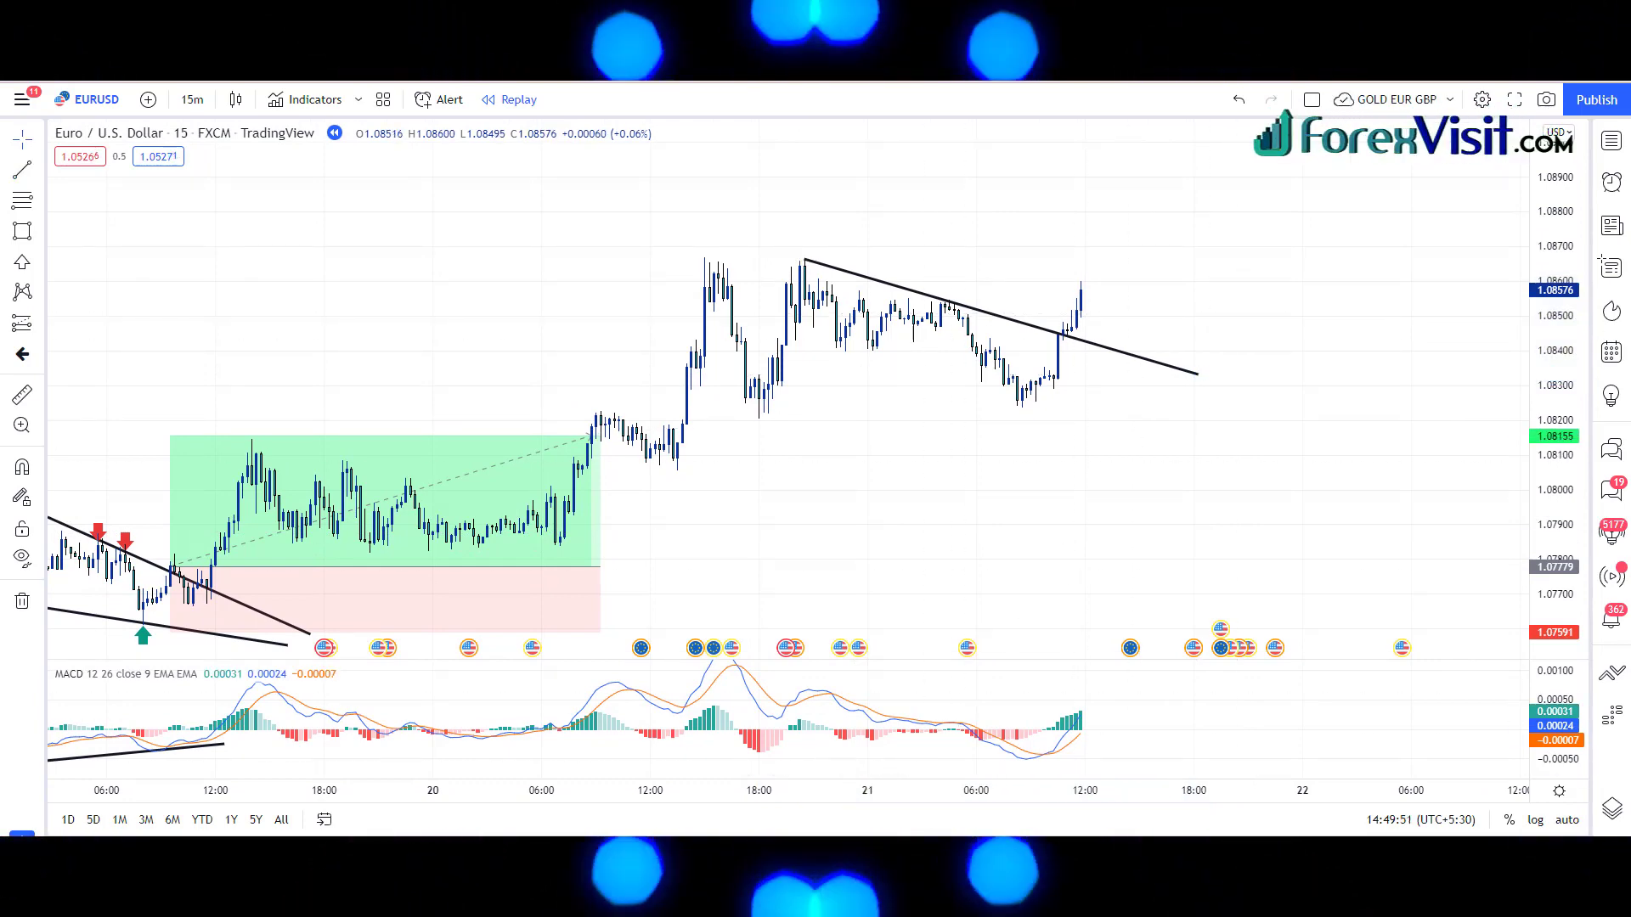
click(578, 403)
click(1204, 422)
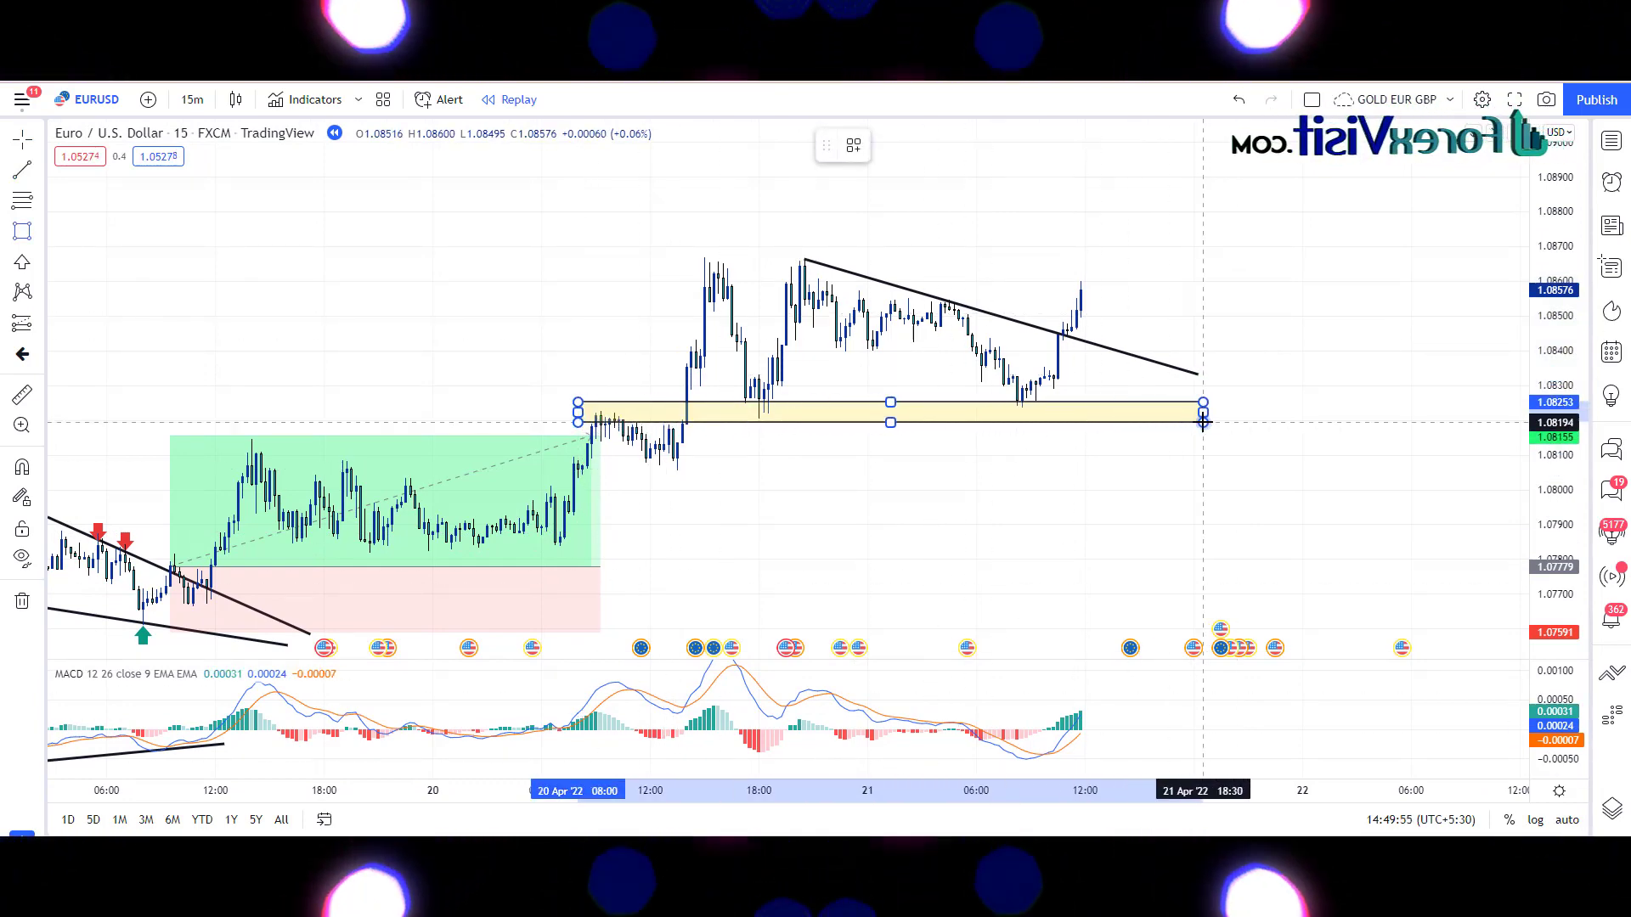
Mark two highs on the triangle's falling line with red down arrows and two lows on the support zone with green up arrows.
click(805, 255)
click(954, 301)
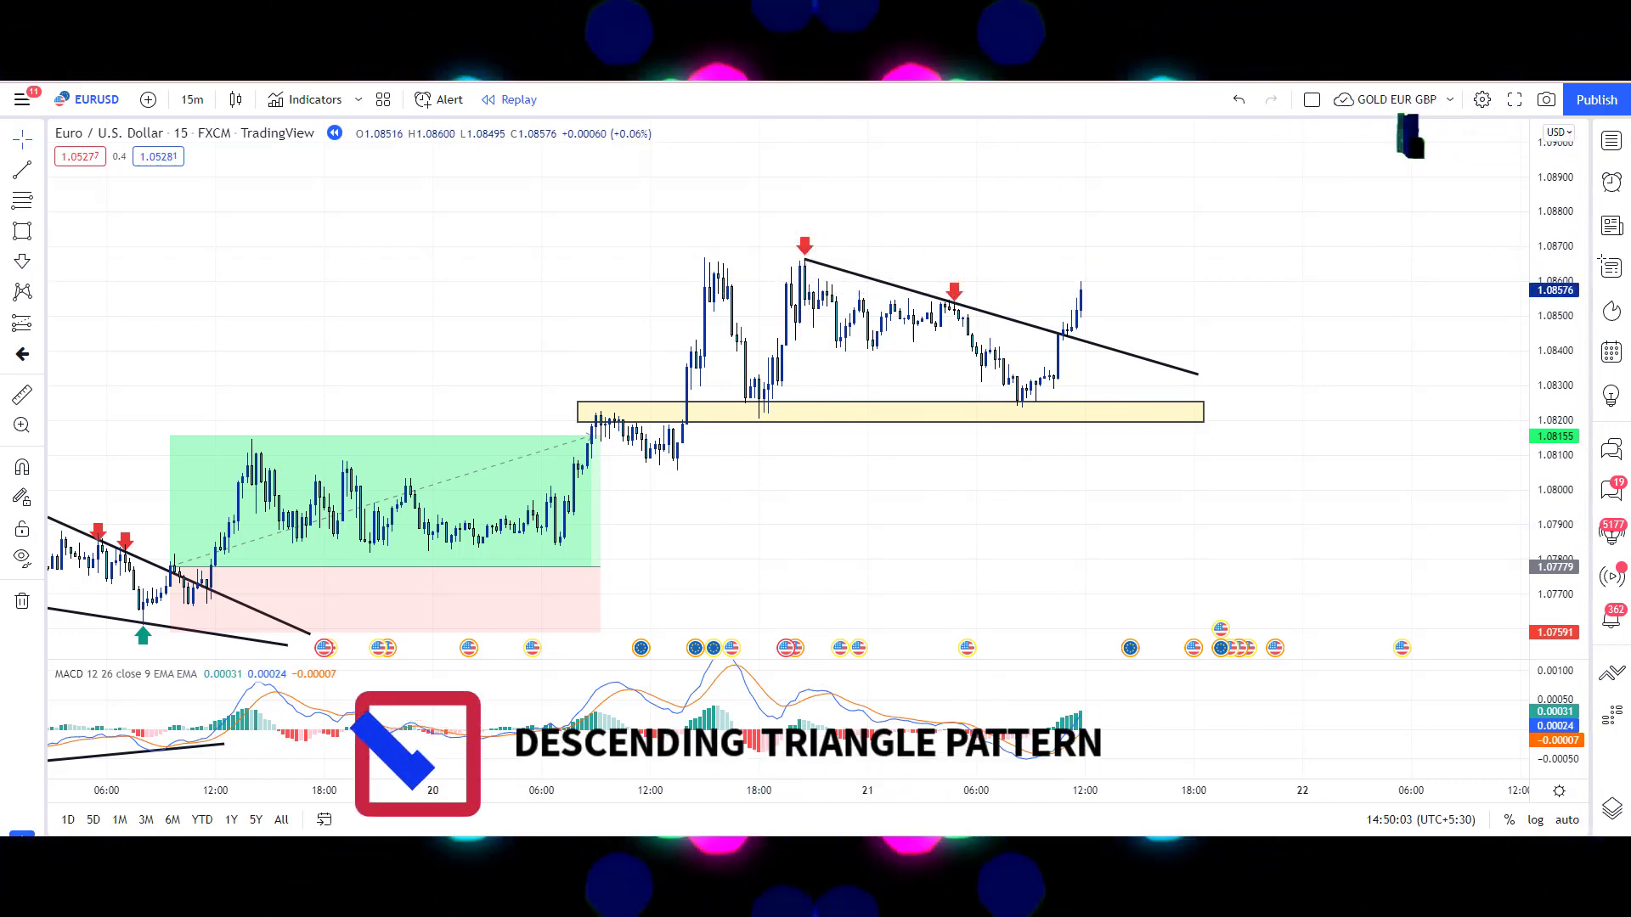
click(758, 422)
click(1017, 426)
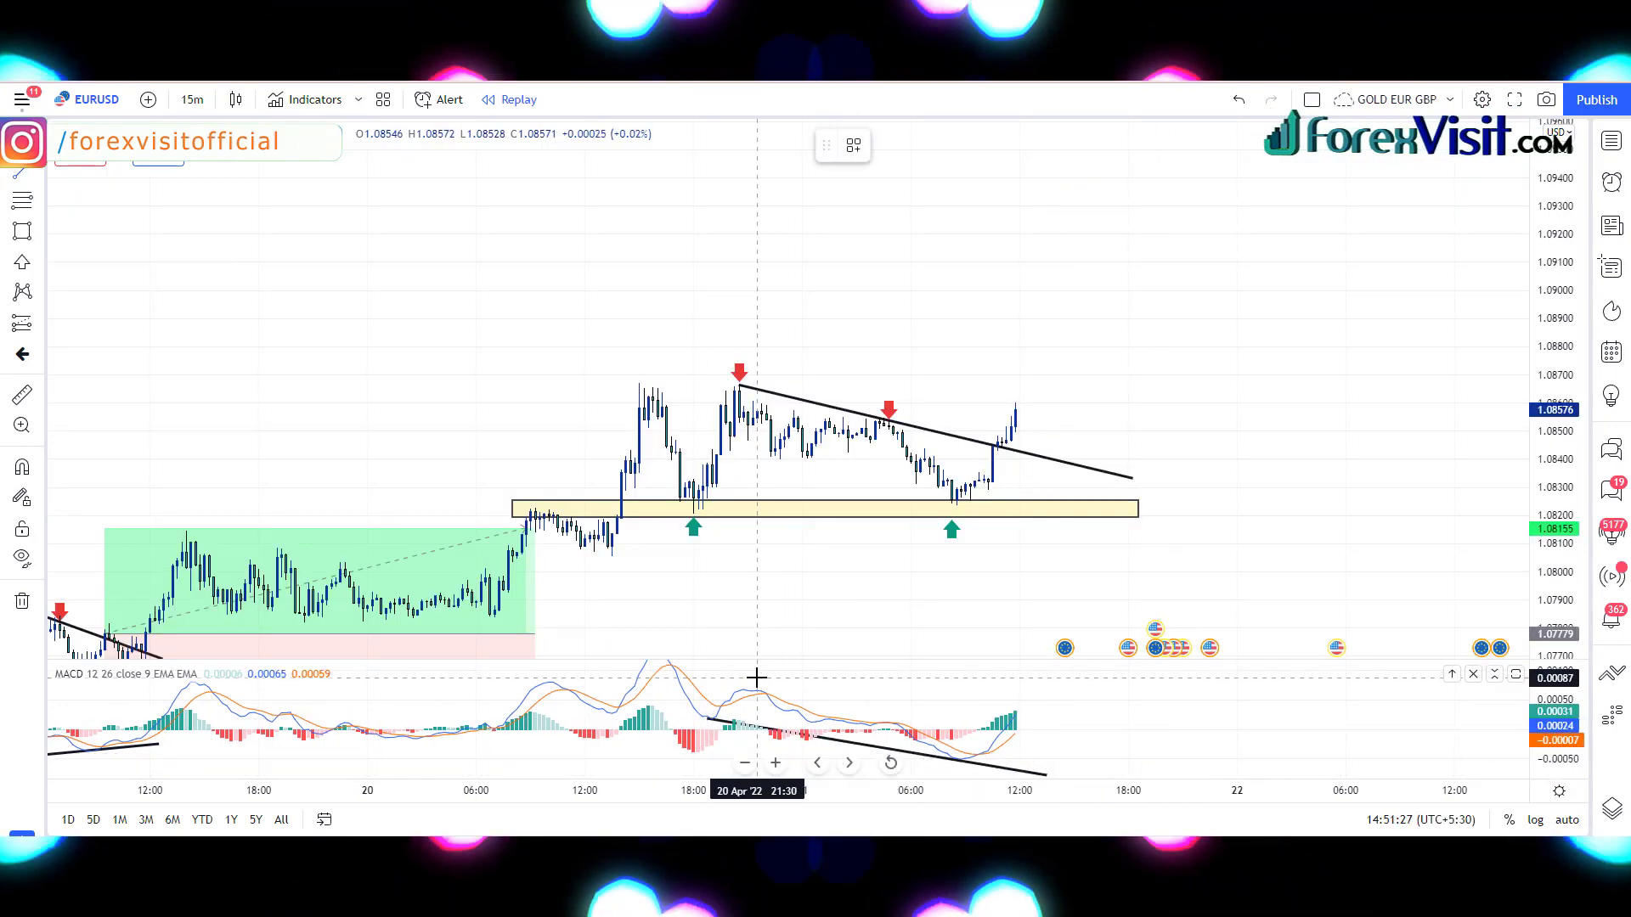
Draw a falling trend line along the MACD highs from 20 April 21:15 to 21 April 14:15.
click(753, 688)
click(1060, 764)
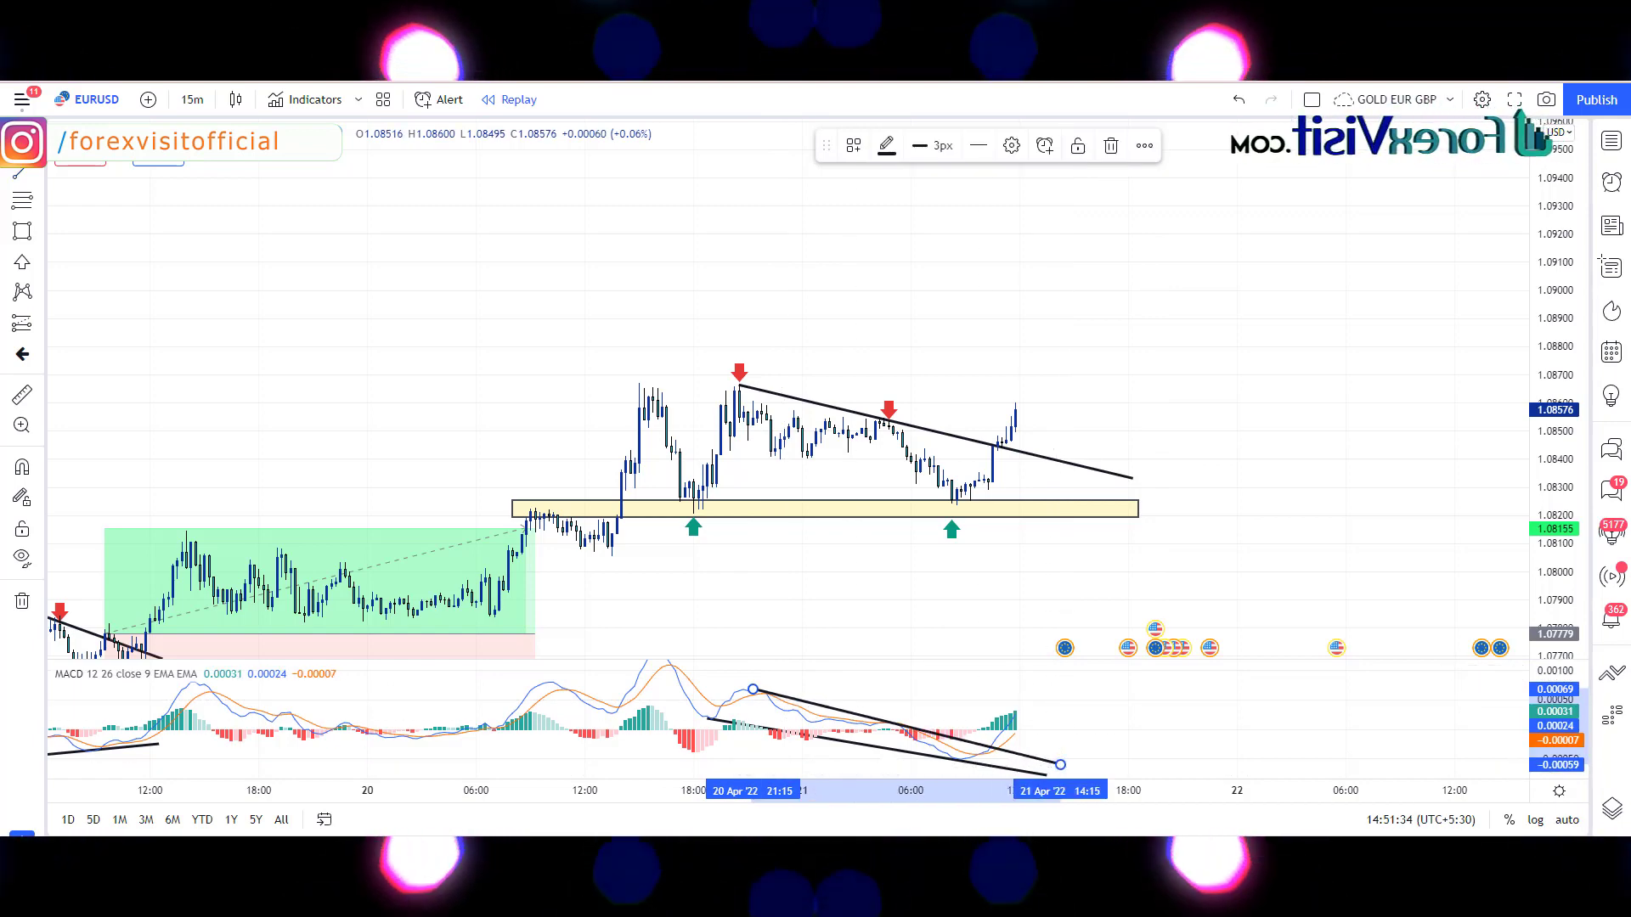
Place a long position at the triangle breakout with entry 1.08576, stop 1.08226 and target 1.09276.
click(21, 323)
click(1017, 409)
drag(1016, 469, 1016, 508)
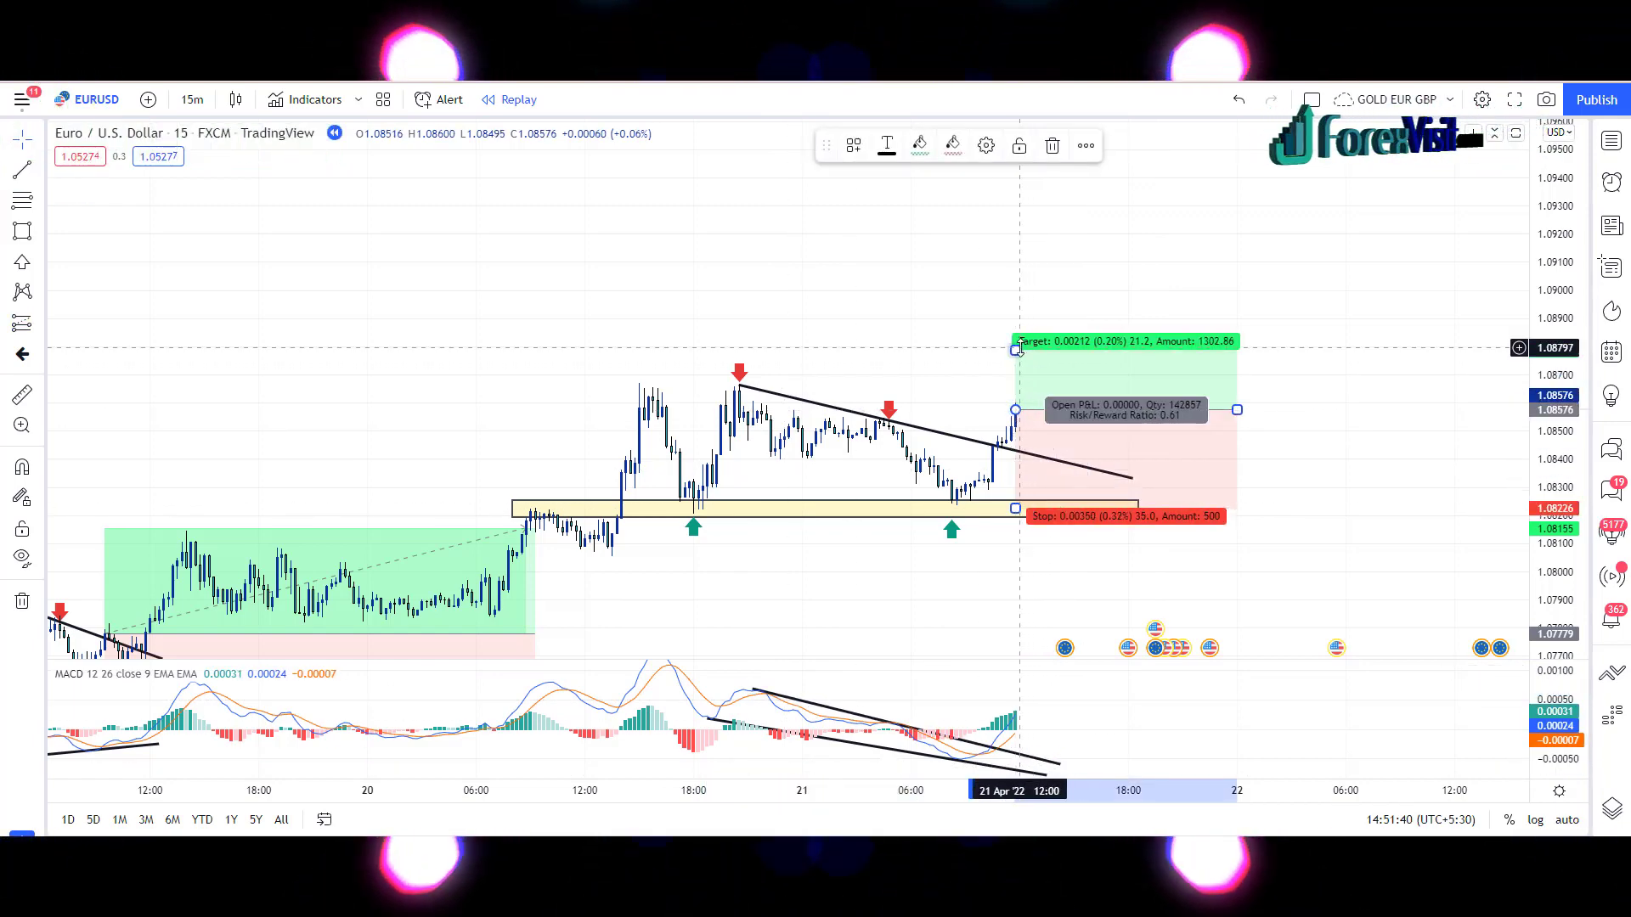
drag(1016, 349, 1015, 219)
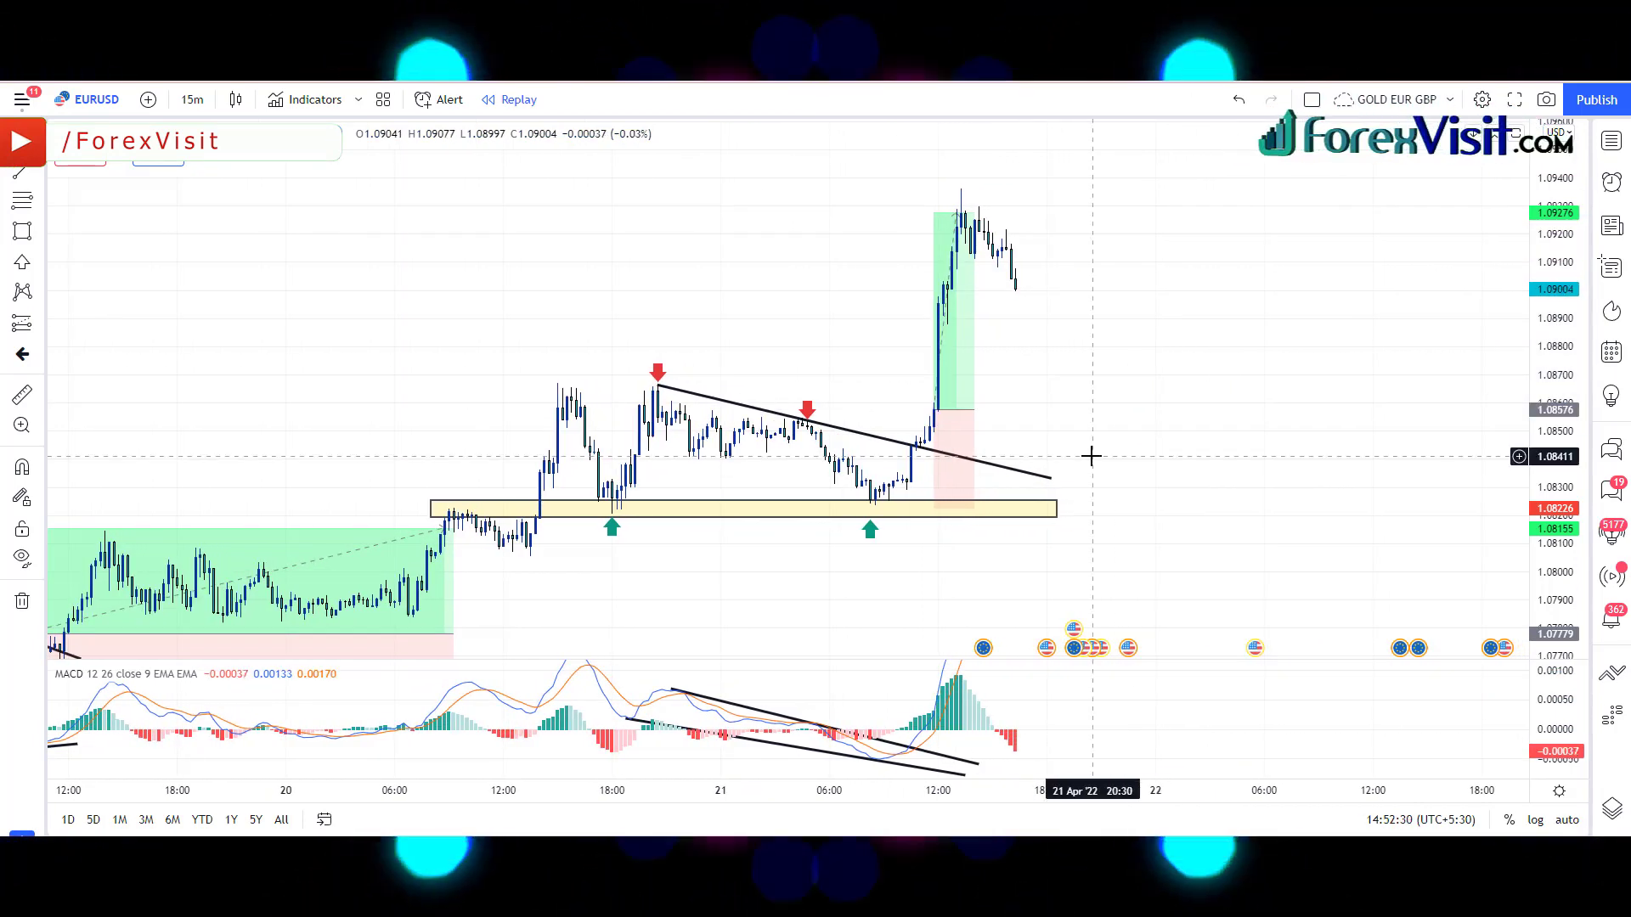
Draw a steep falling trend line over the 21 April peak, from 1.09386 at 13:00 to about 1.0905 at 18:00.
scroll(1092, 456, up, 4)
drag(930, 349, 1162, 450)
drag(1554, 429, 1555, 350)
drag(1158, 442, 1139, 388)
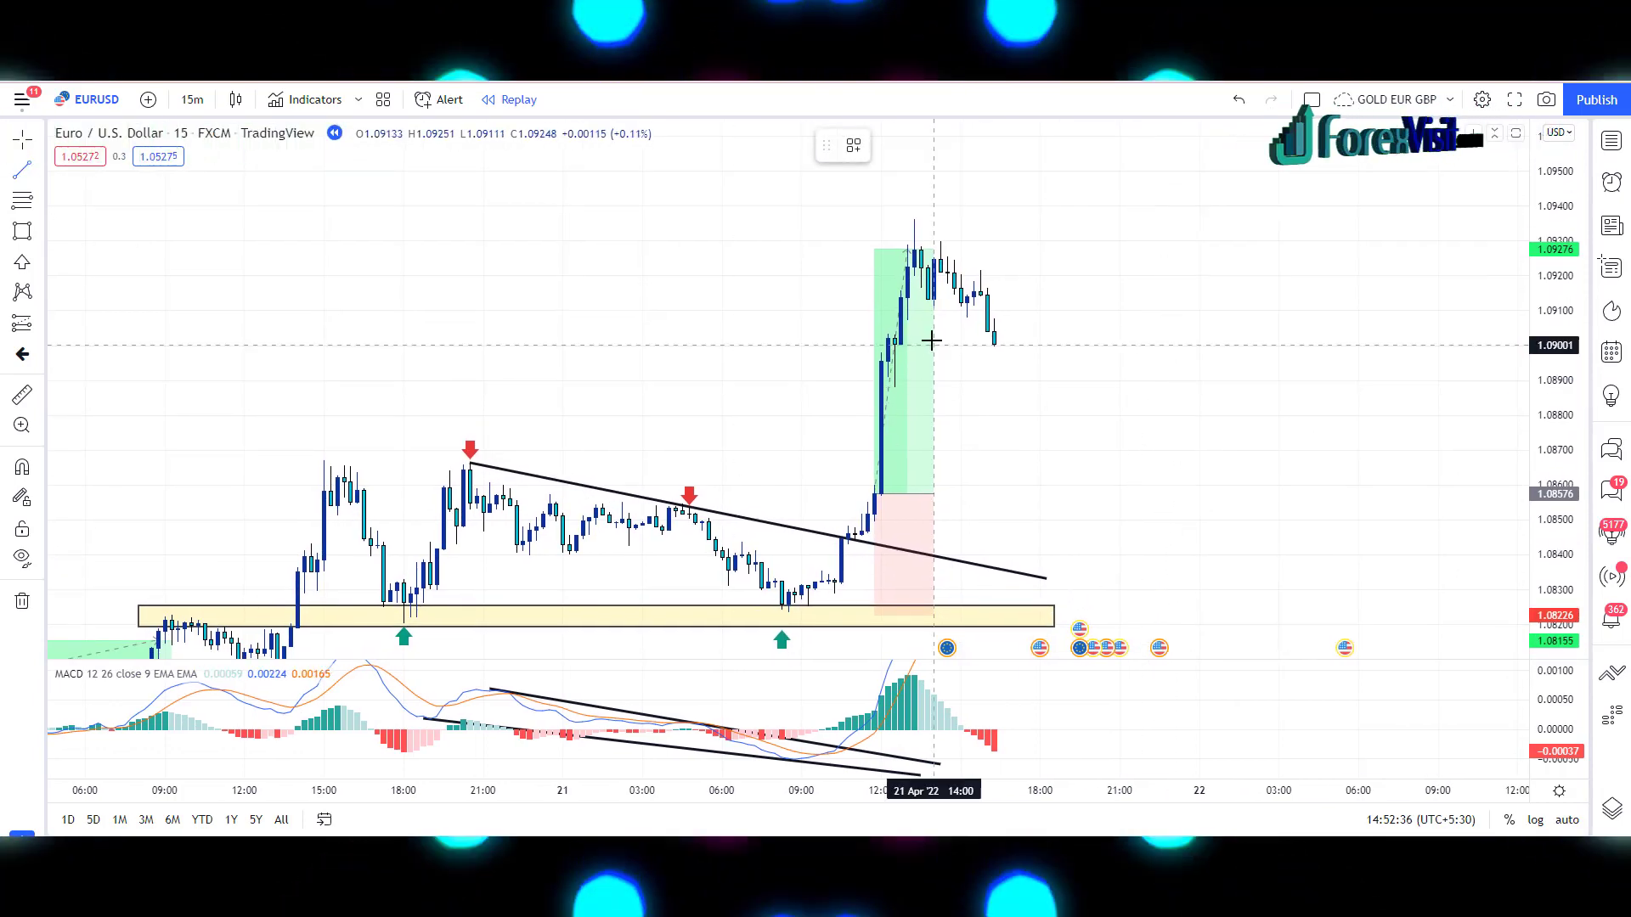
click(908, 212)
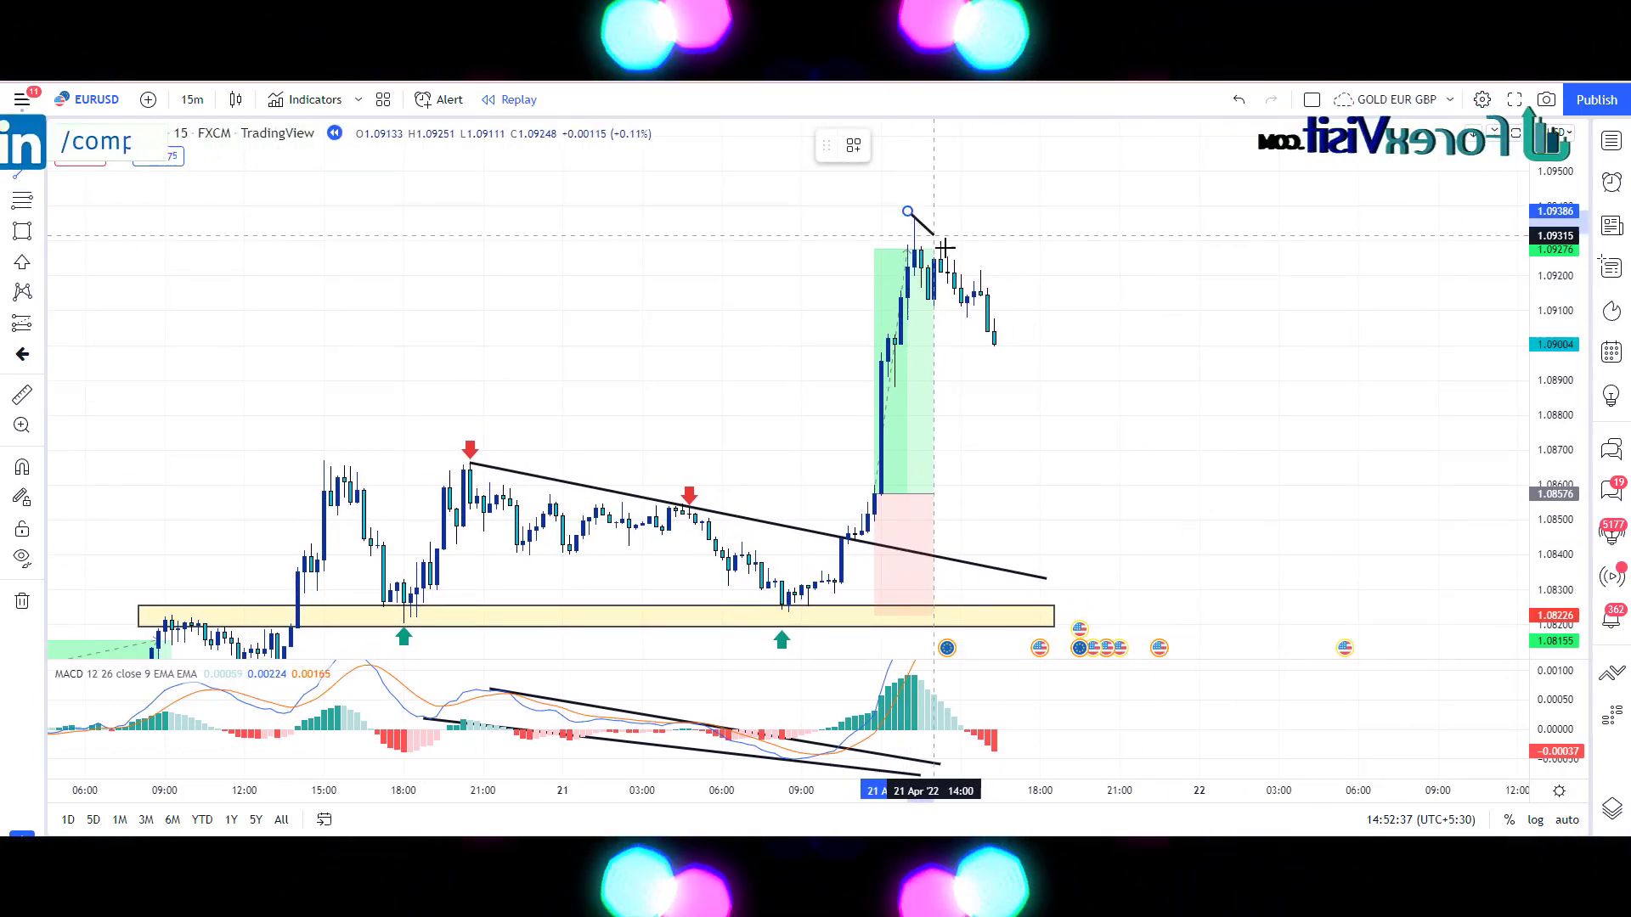
click(1039, 328)
Draw a narrow rectangular support zone from 1.09135 to about 1.0910 under the candles following the 21 April peak.
key(alt+shift+r)
click(881, 299)
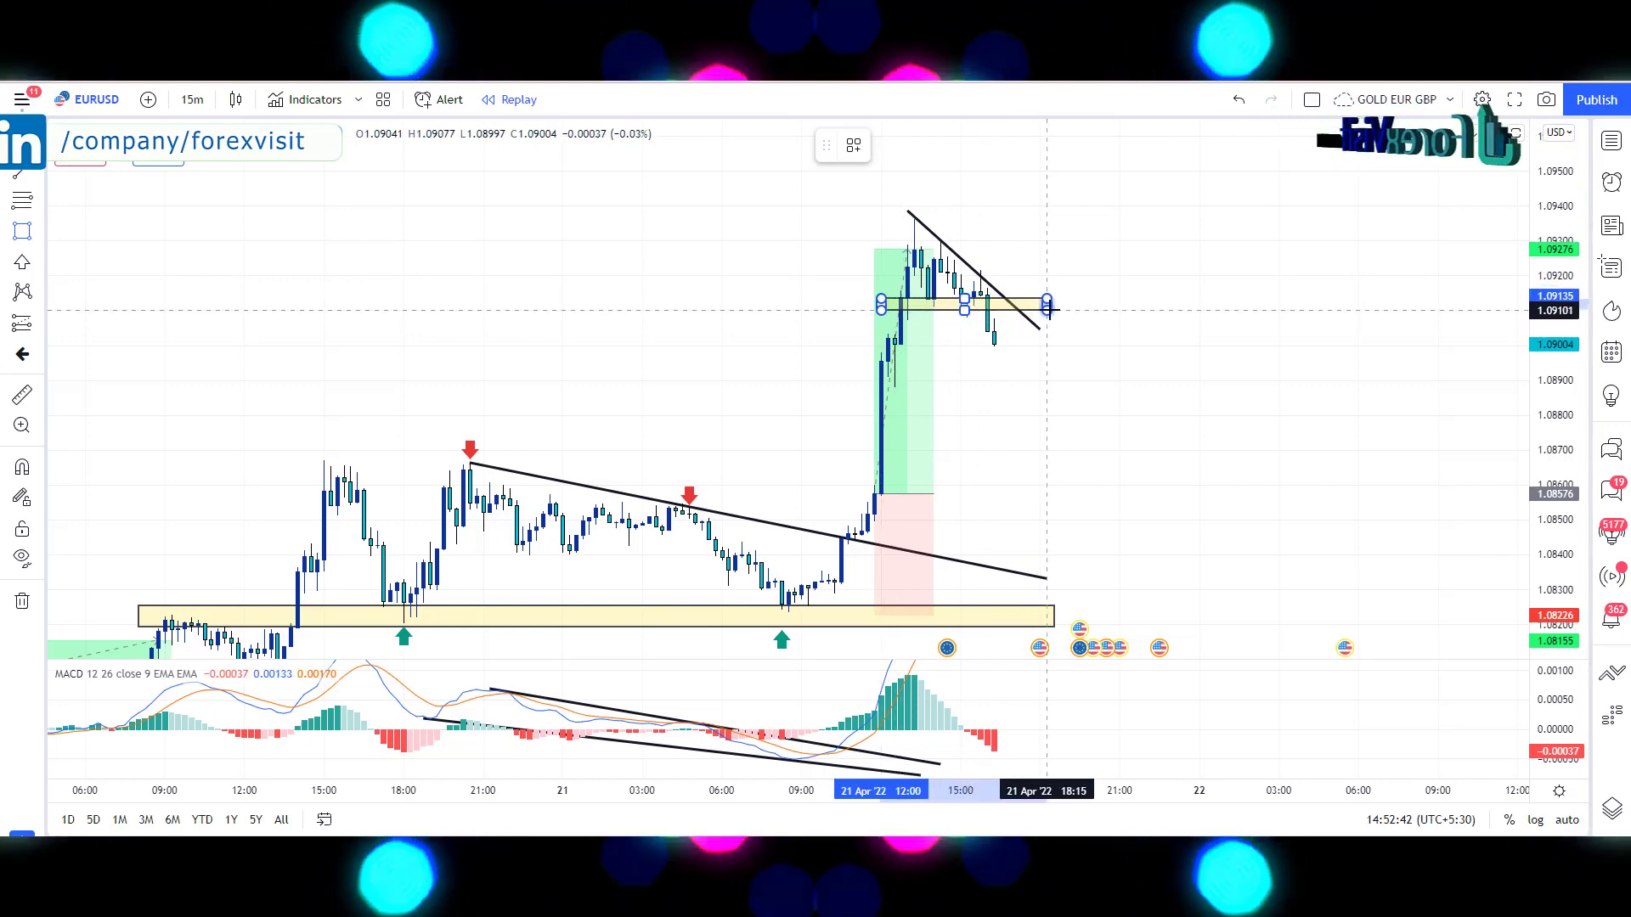
click(1047, 310)
click(1223, 292)
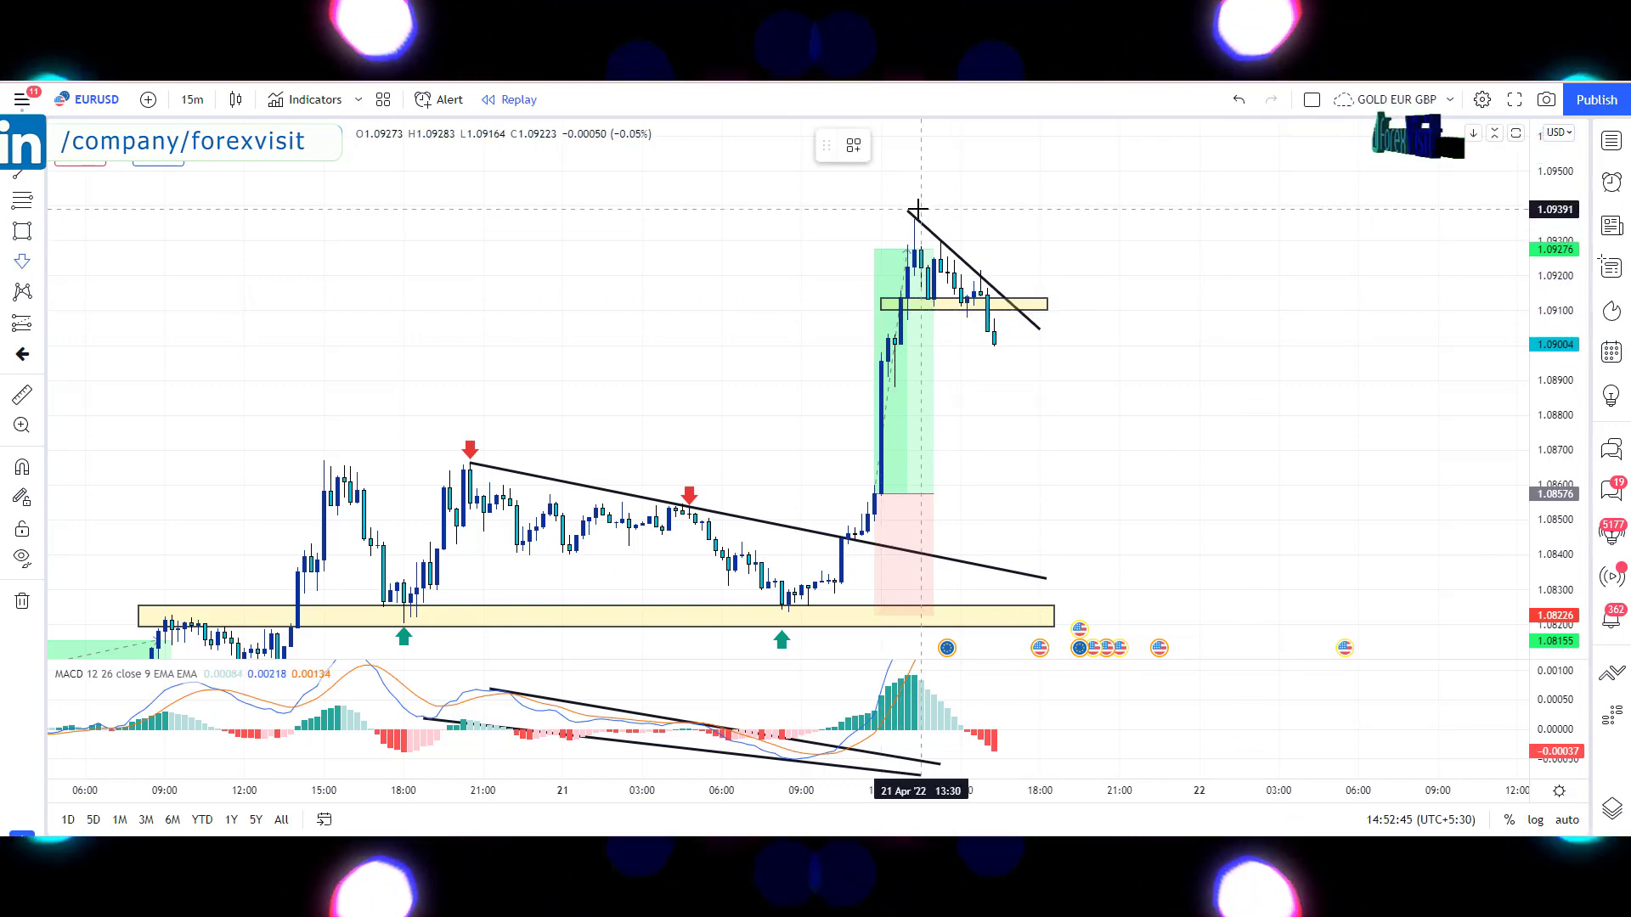
Mark the steep trend line's three highs with red down arrows and the narrow zone's two lows with green up arrows.
click(915, 211)
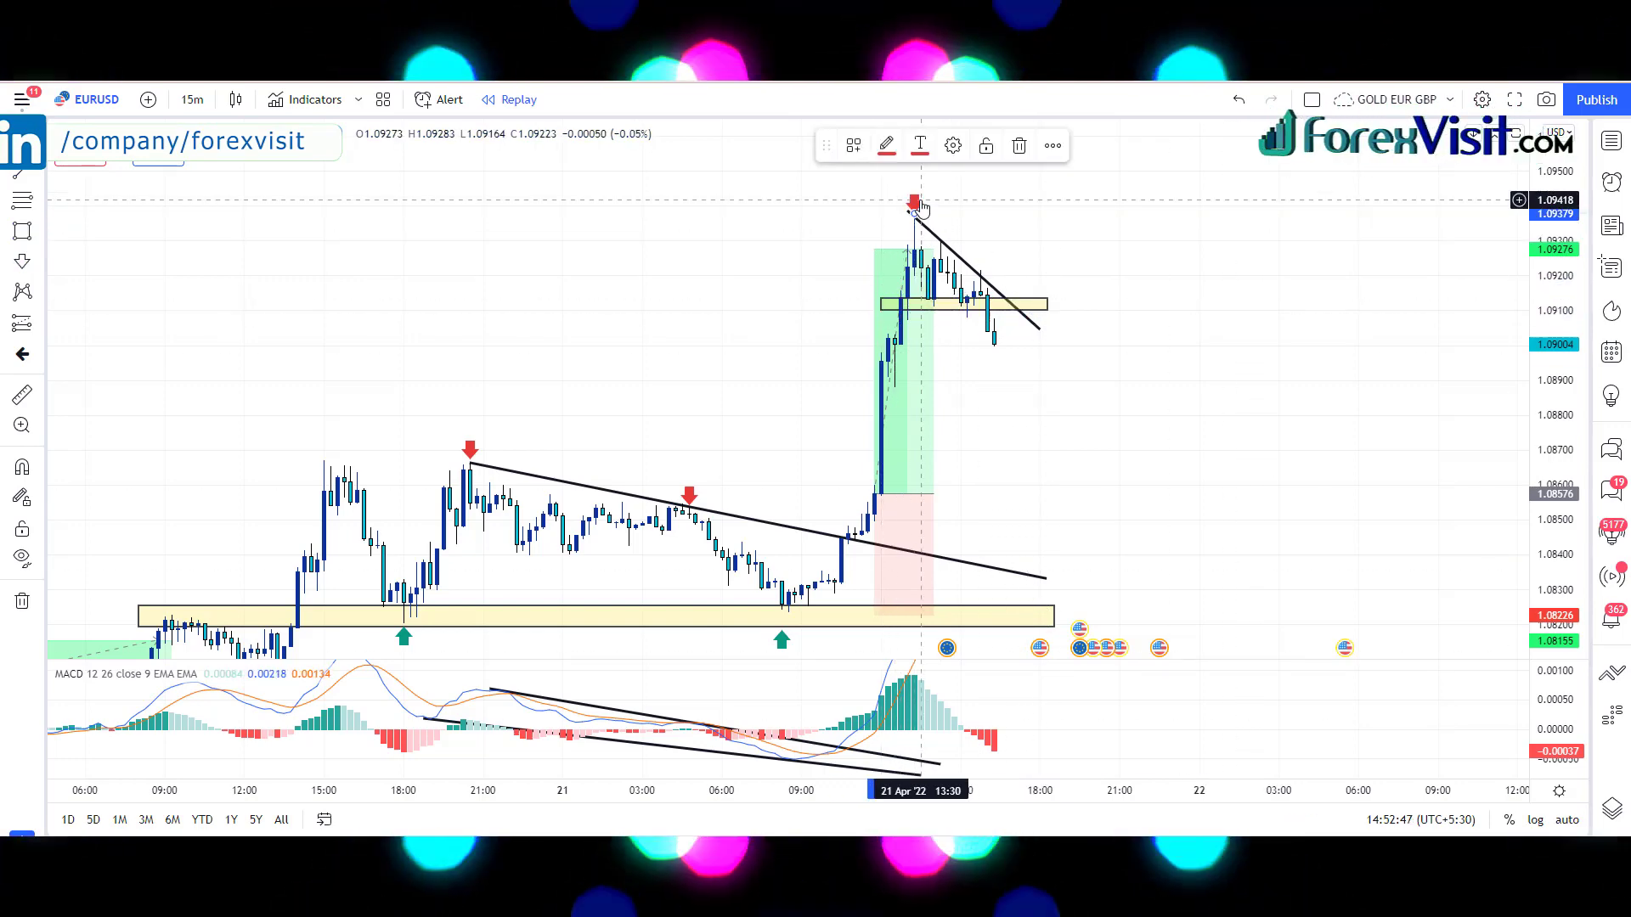
click(980, 273)
click(933, 308)
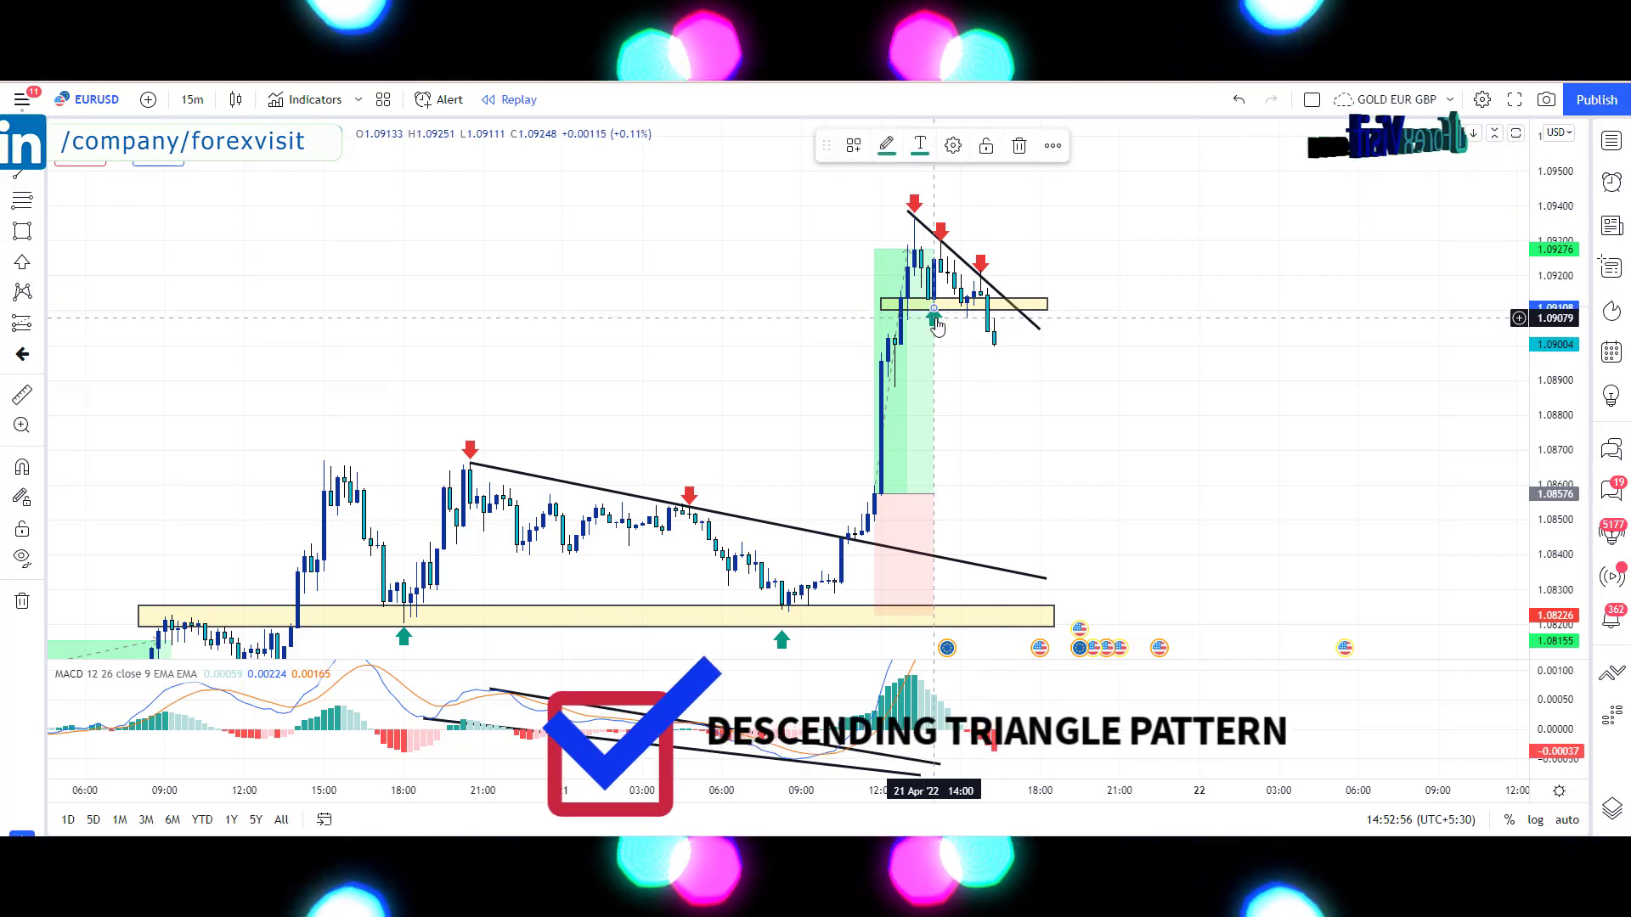
click(966, 320)
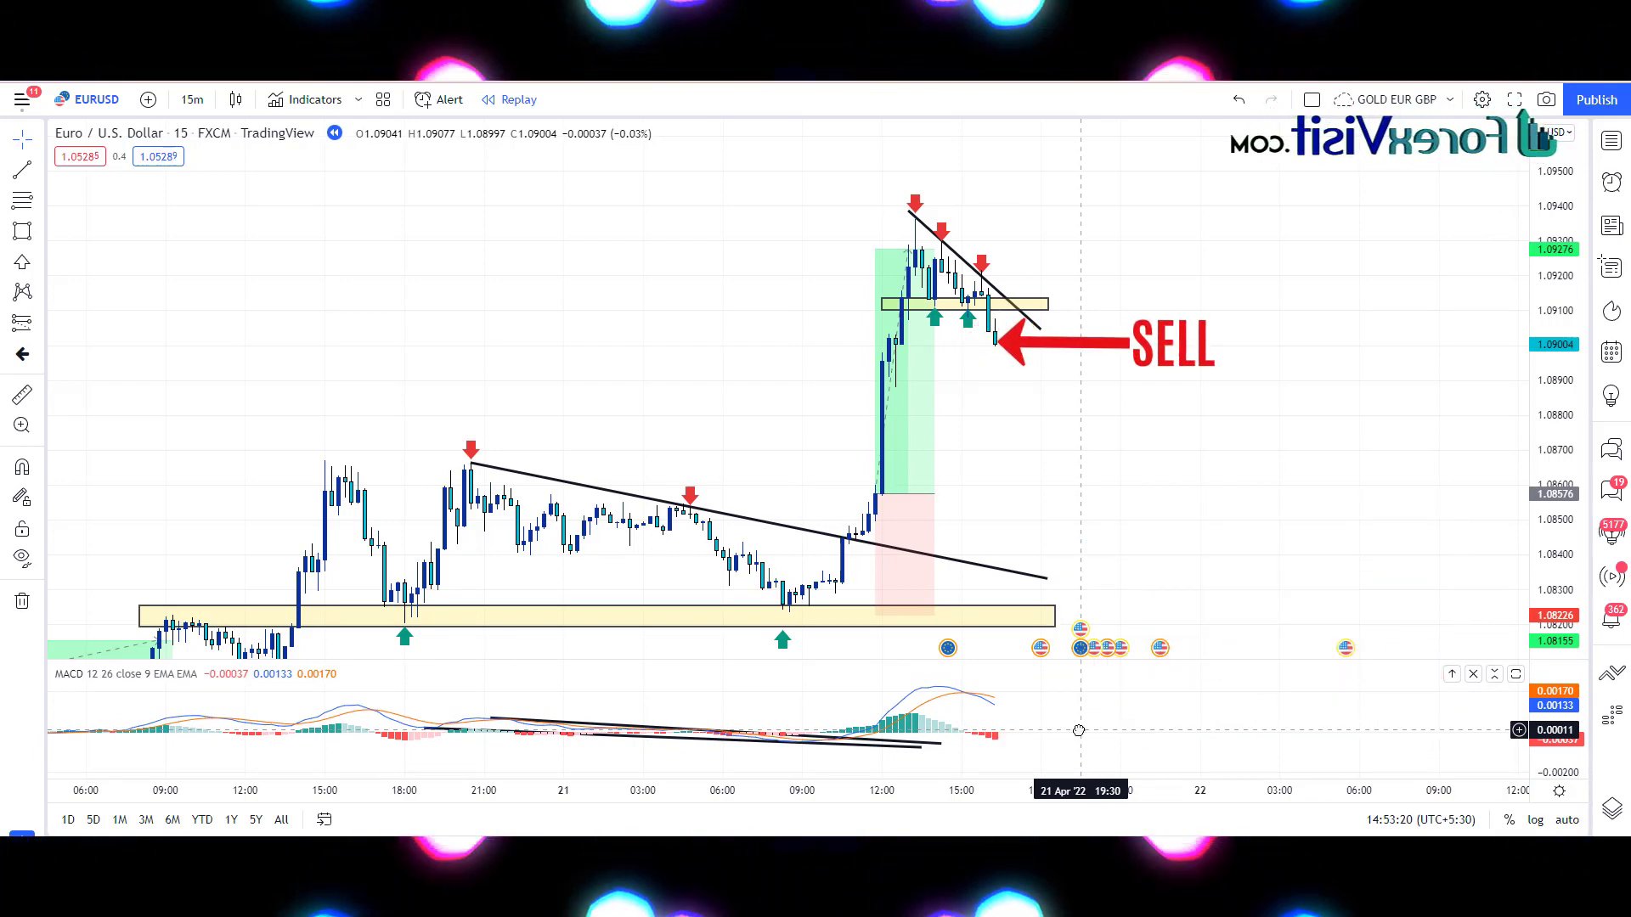
Place a short position at the break below the narrow zone with entry 1.09009, stop 1.09228 and target 1.08570.
scroll(1078, 731, down, 1)
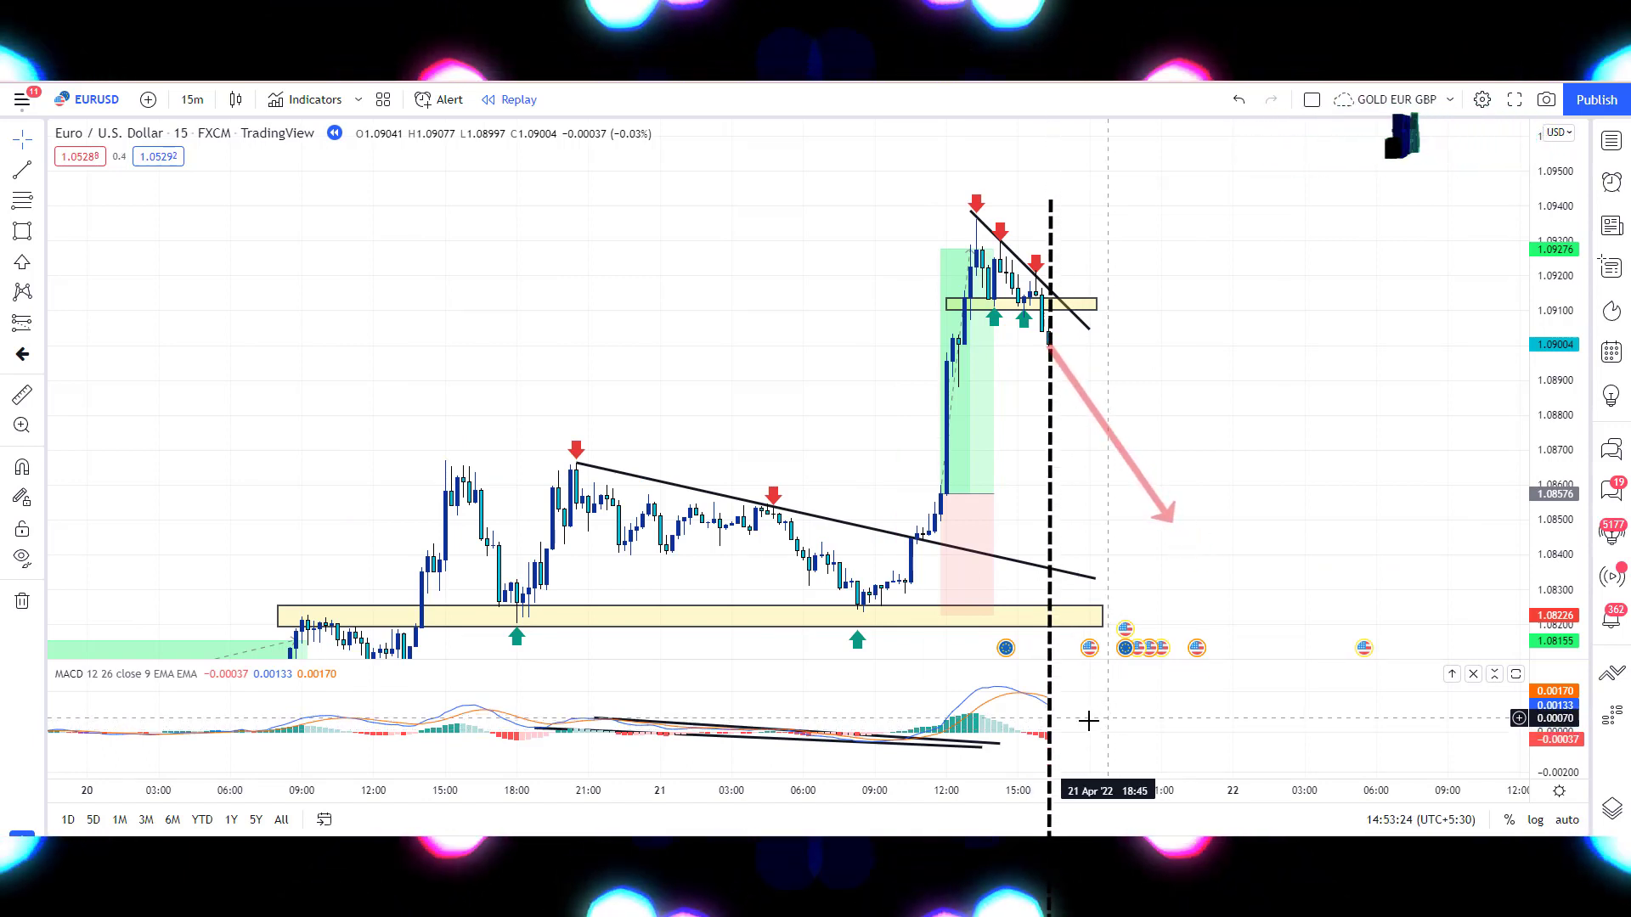
click(1047, 341)
drag(1050, 455, 1055, 496)
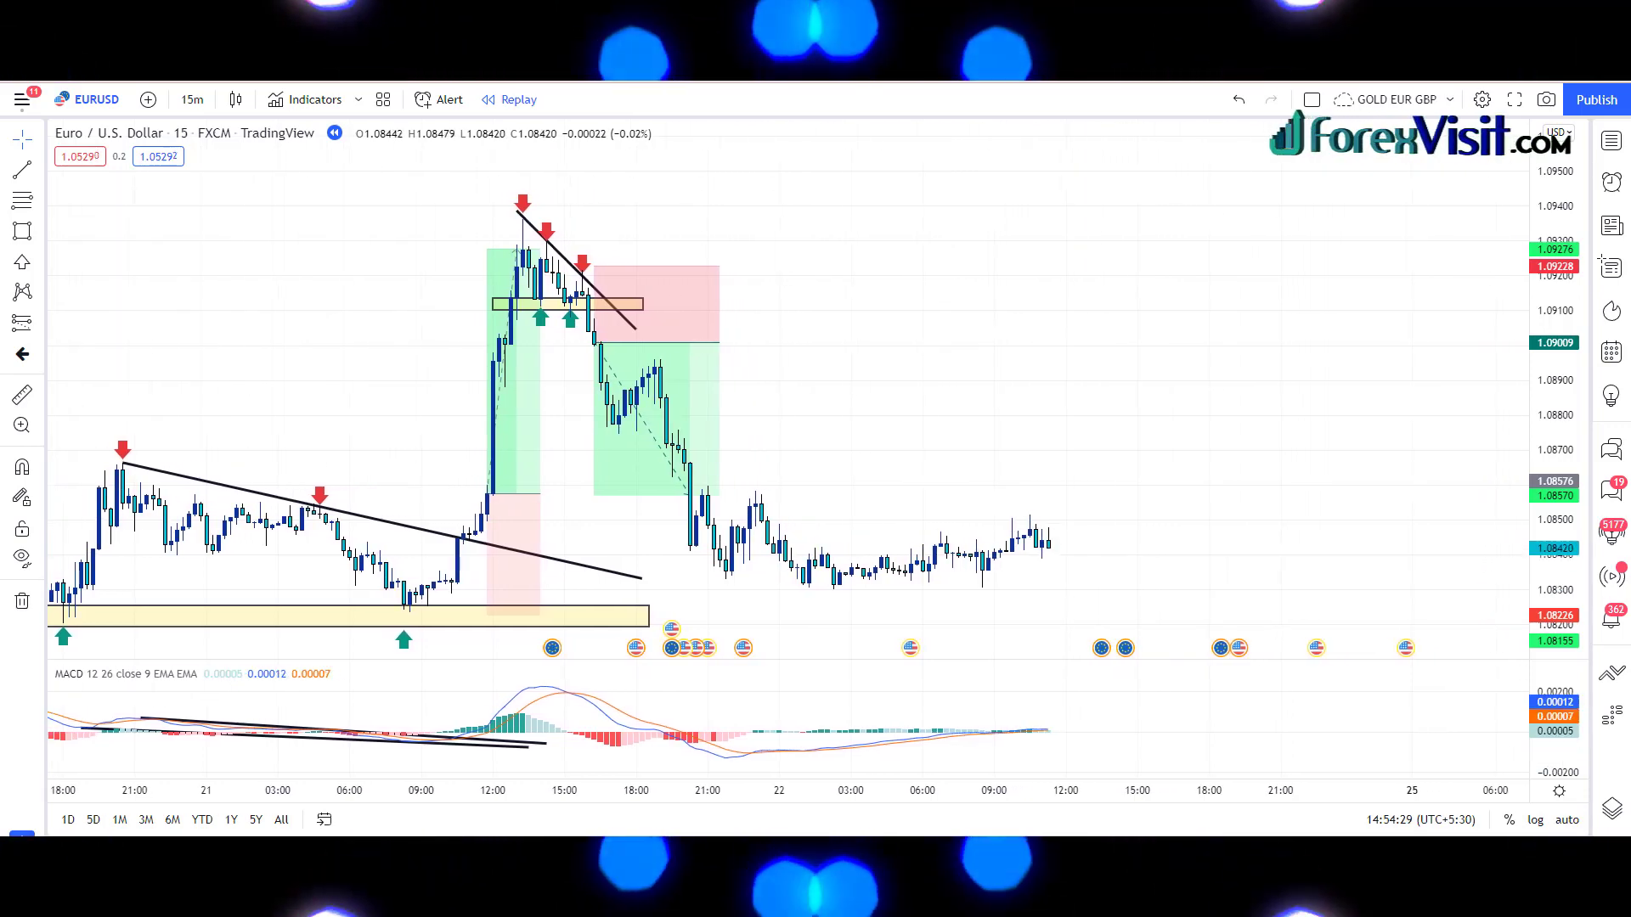
Draw a falling trend line across the price highs from 22 April to beyond the latest 25 April candle.
right_click(1555, 348)
click(1521, 394)
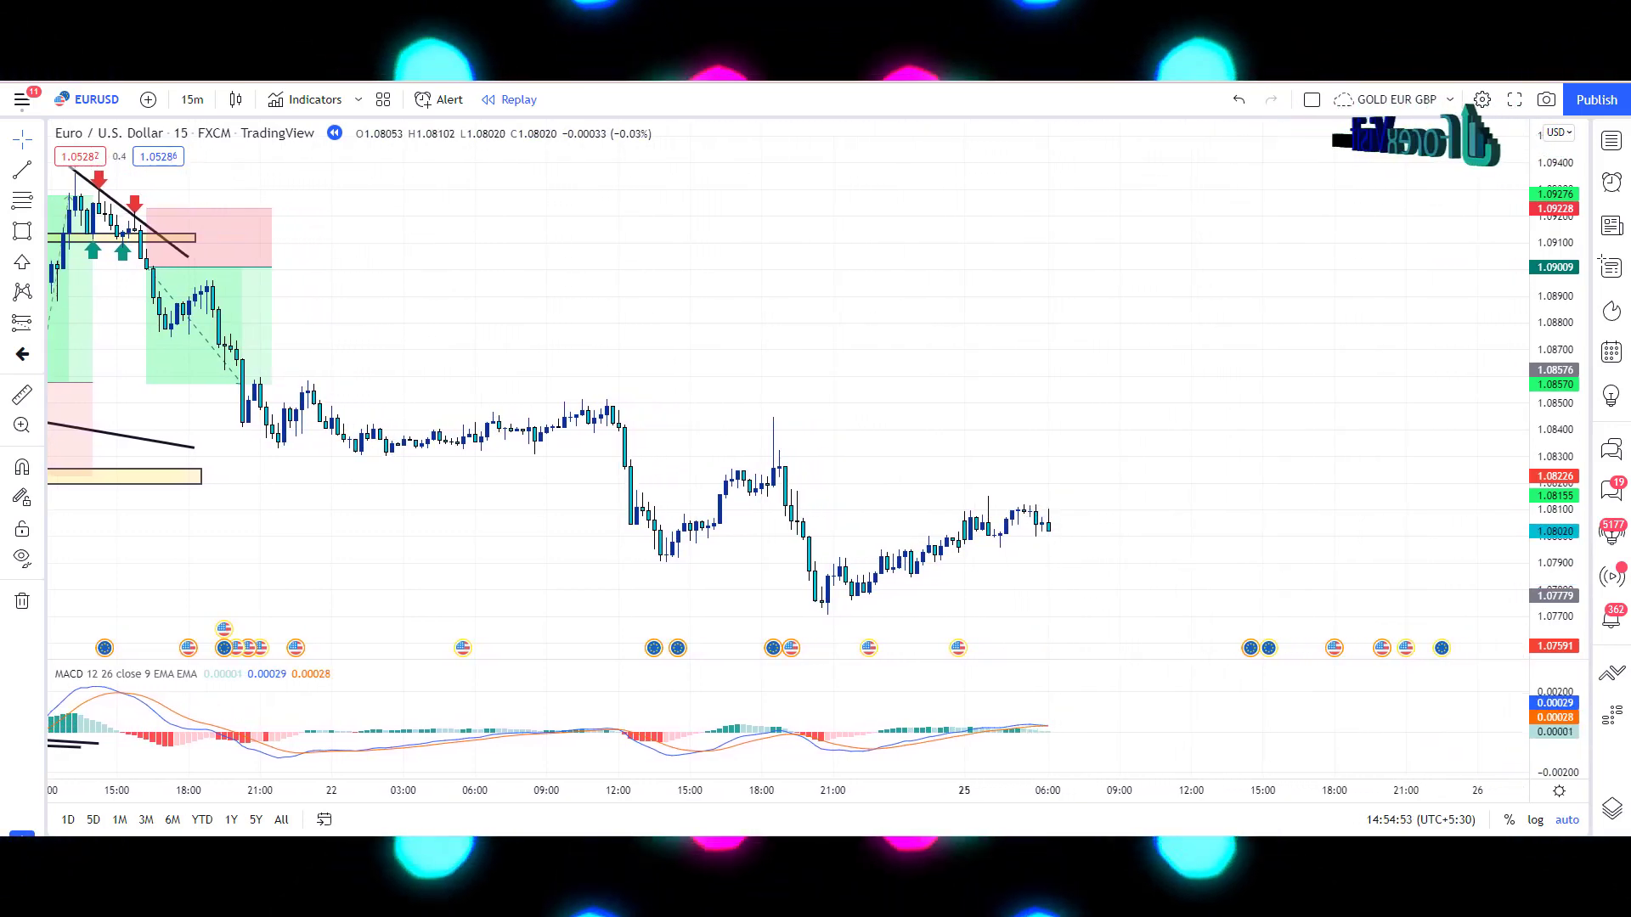
click(583, 398)
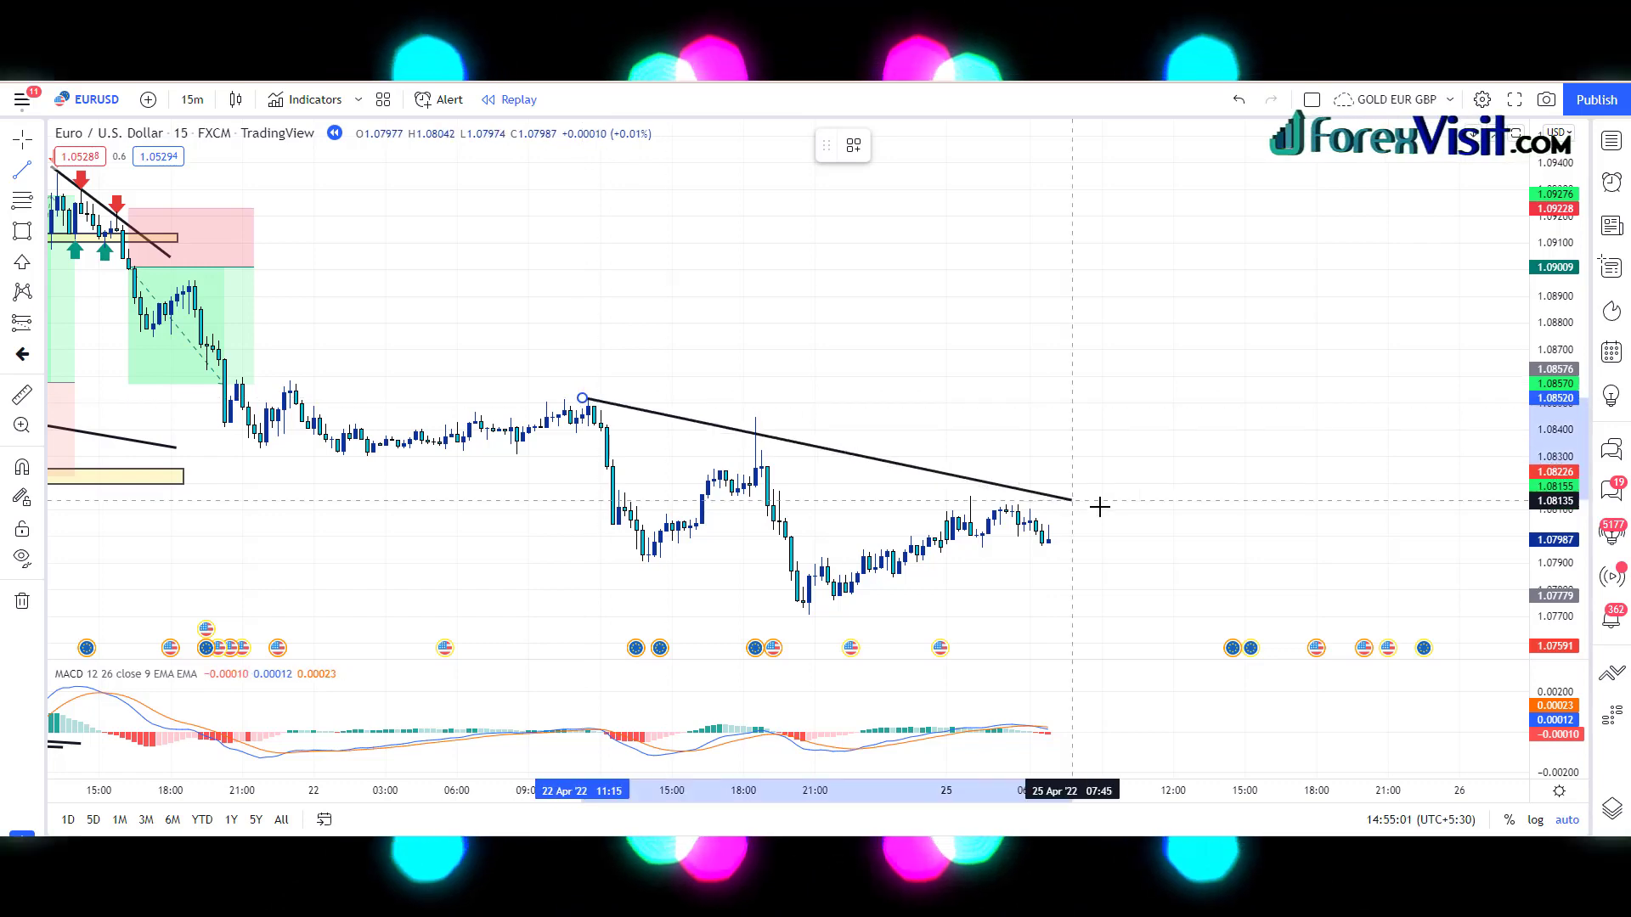
click(1161, 548)
drag(583, 399, 552, 392)
click(710, 375)
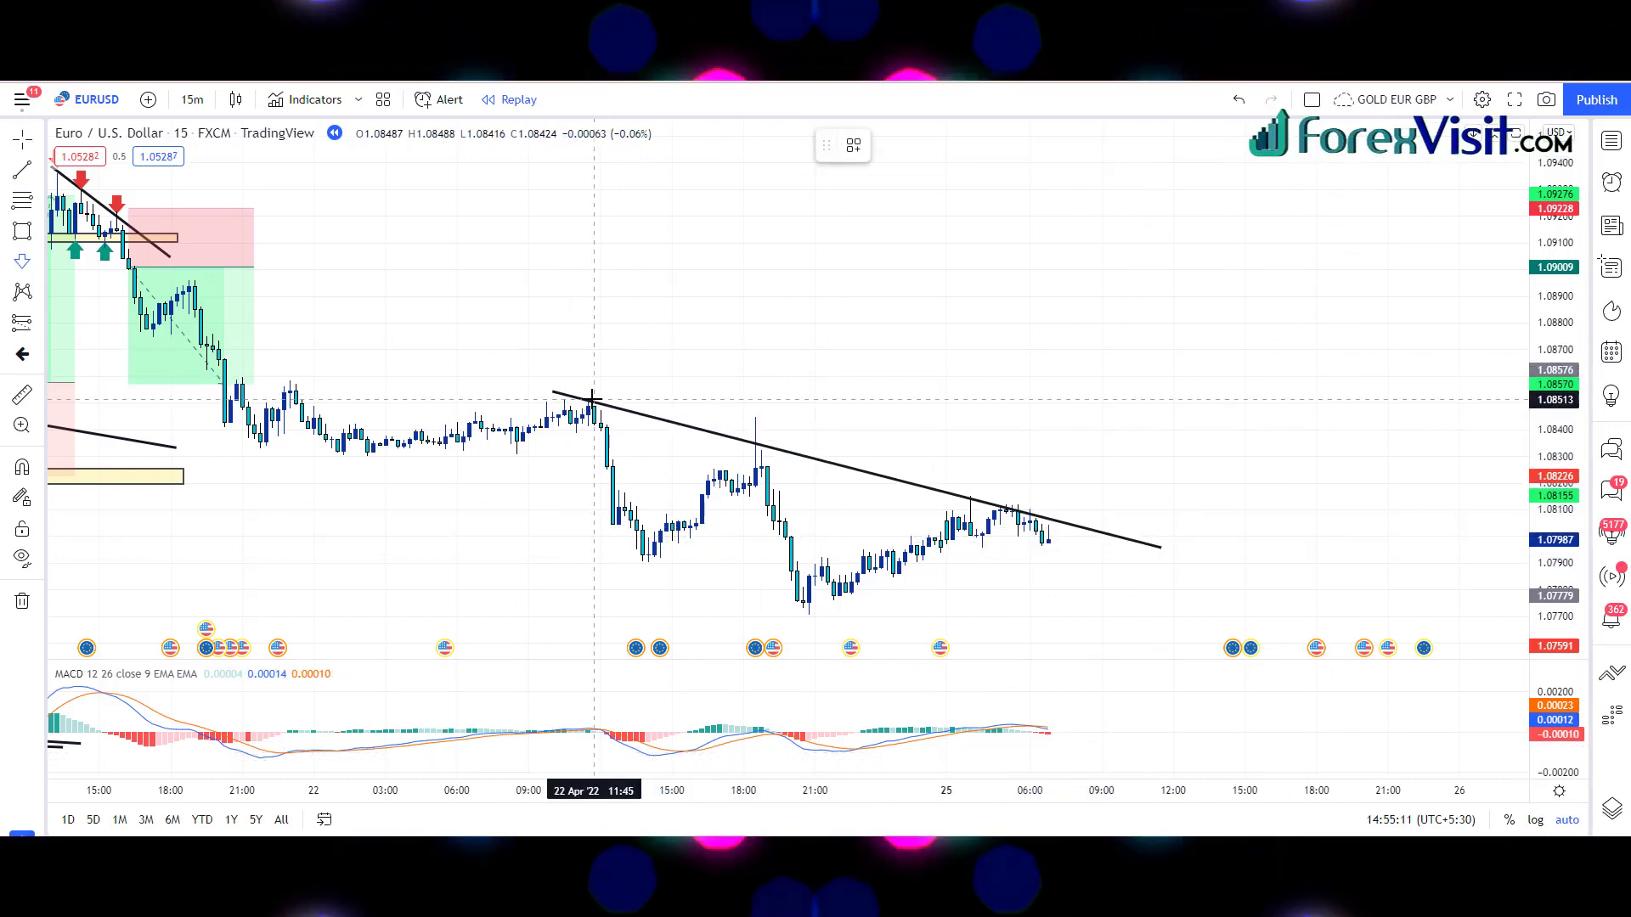
Mark the three highs along the 22–25 April trend line with red down arrows.
click(594, 400)
ctrl+drag(598, 390, 999, 478)
click(1030, 499)
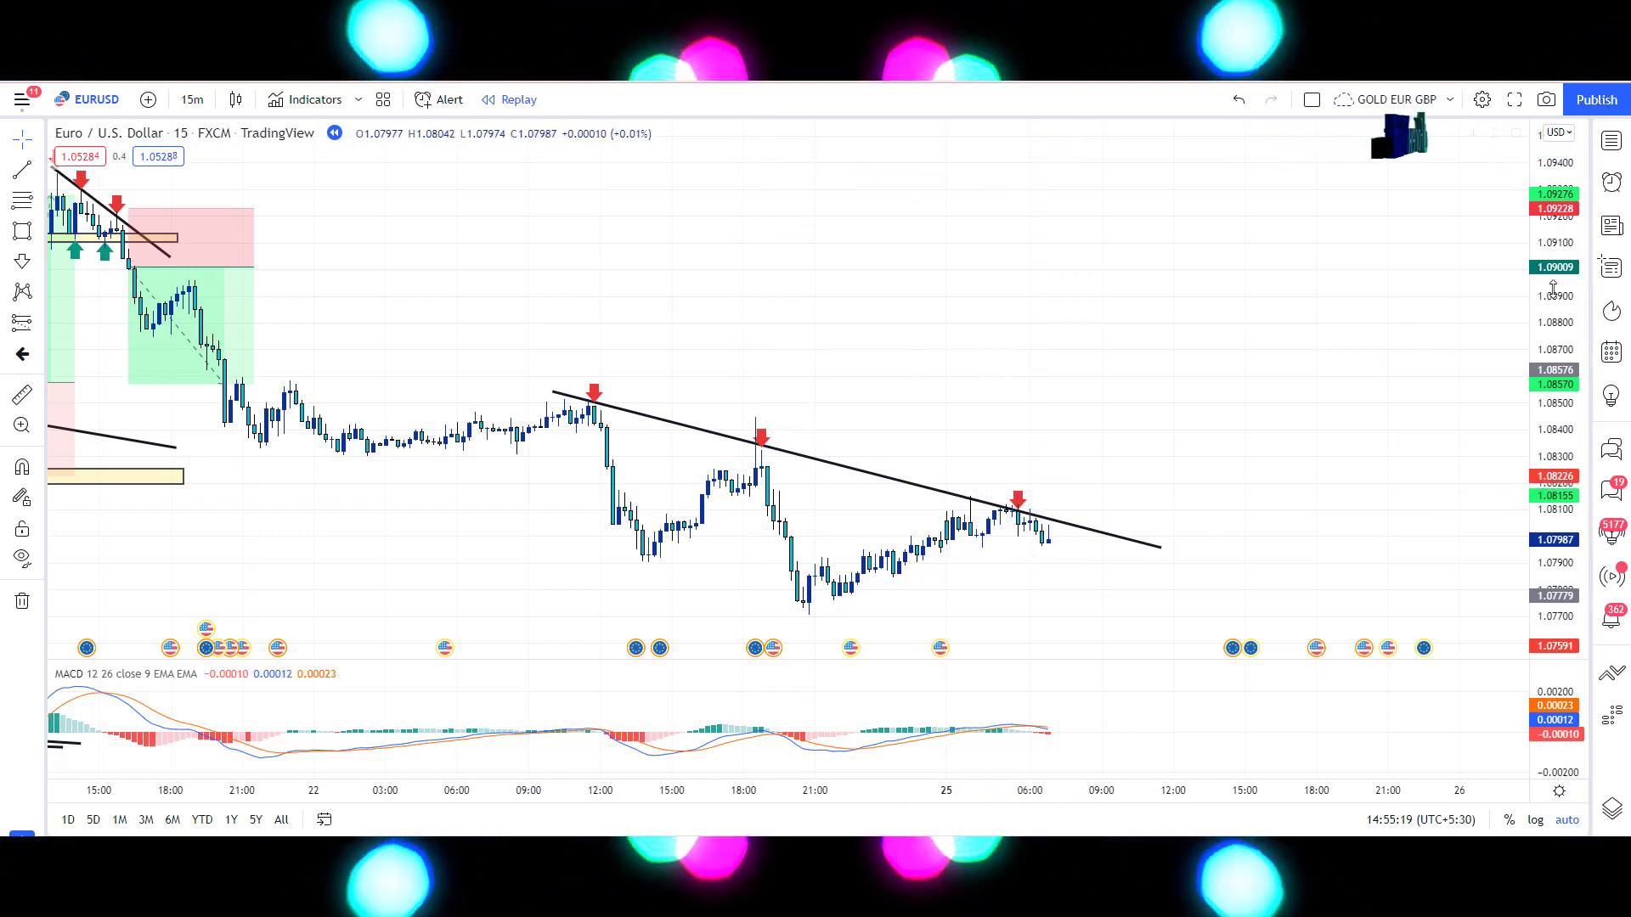
Draw a slightly rising trend line on the MACD from 22 April to 25 April 07:45.
drag(1551, 284, 1551, 324)
scroll(1328, 422, down, 2)
drag(1329, 422, 1240, 316)
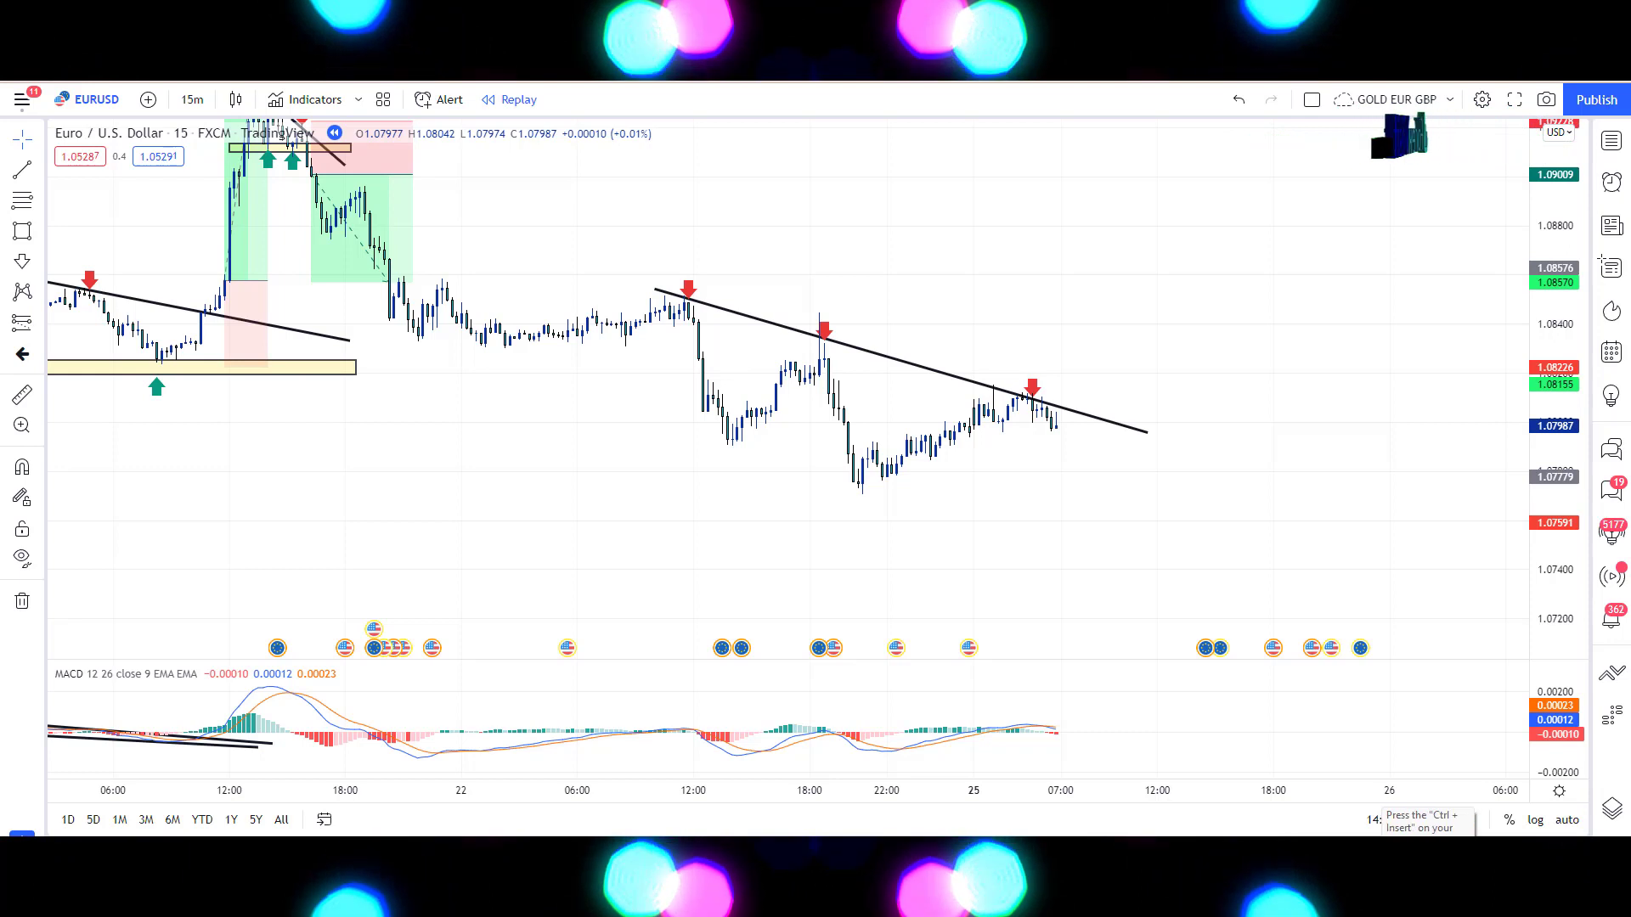
mouse_move(1008, 734)
mouse_down()
mouse_move(1053, 751)
mouse_move(1065, 702)
mouse_up()
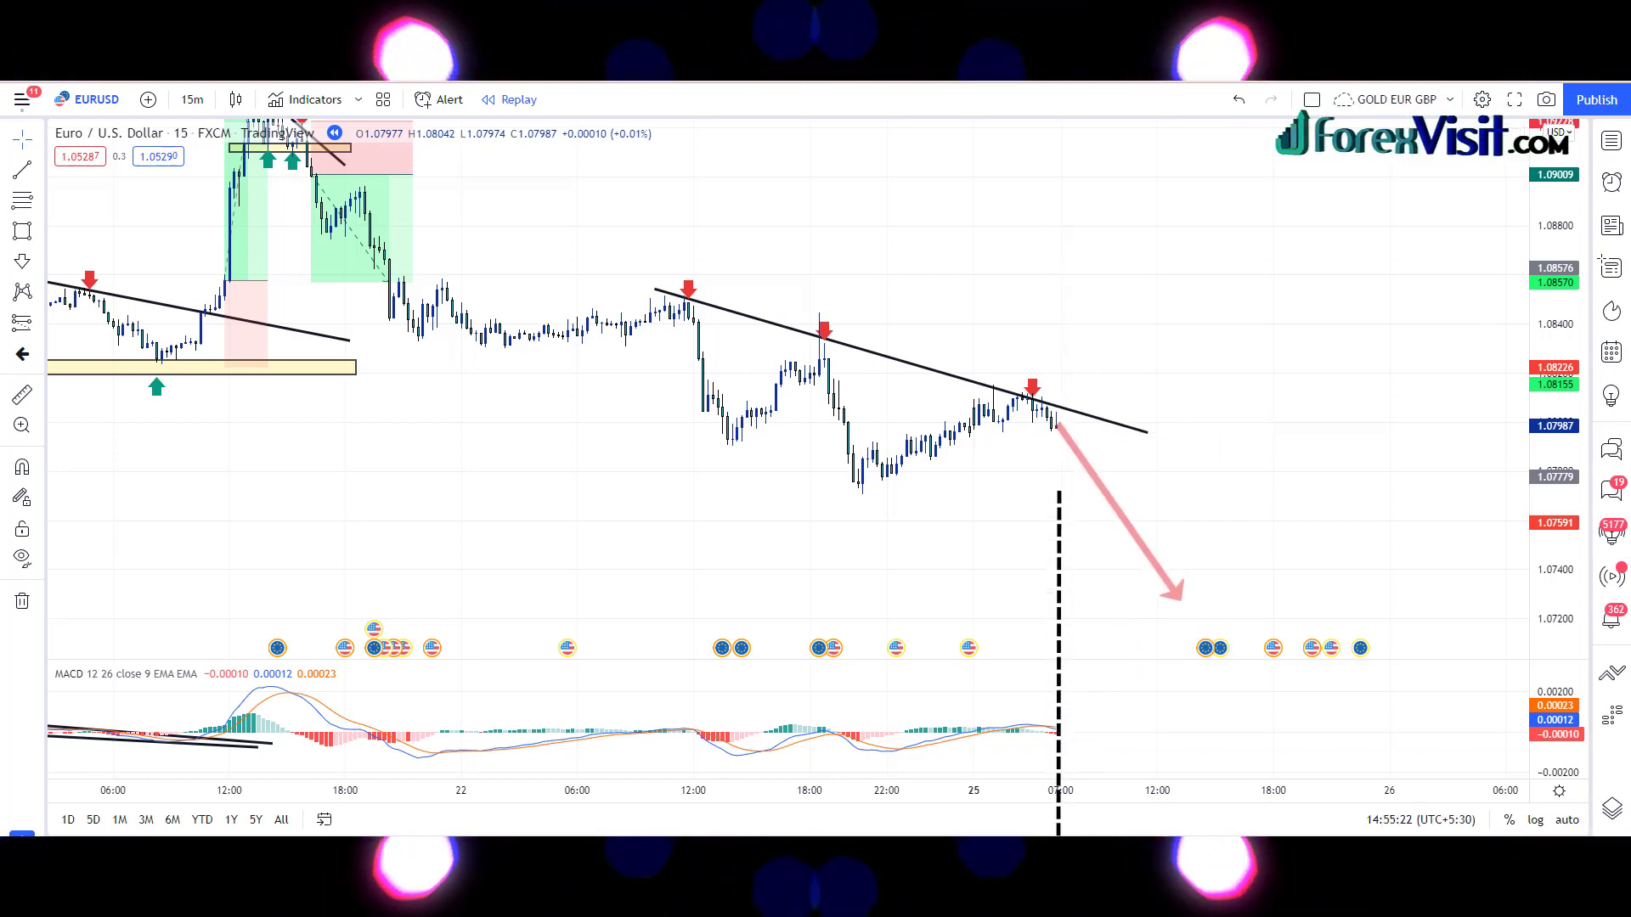
click(819, 732)
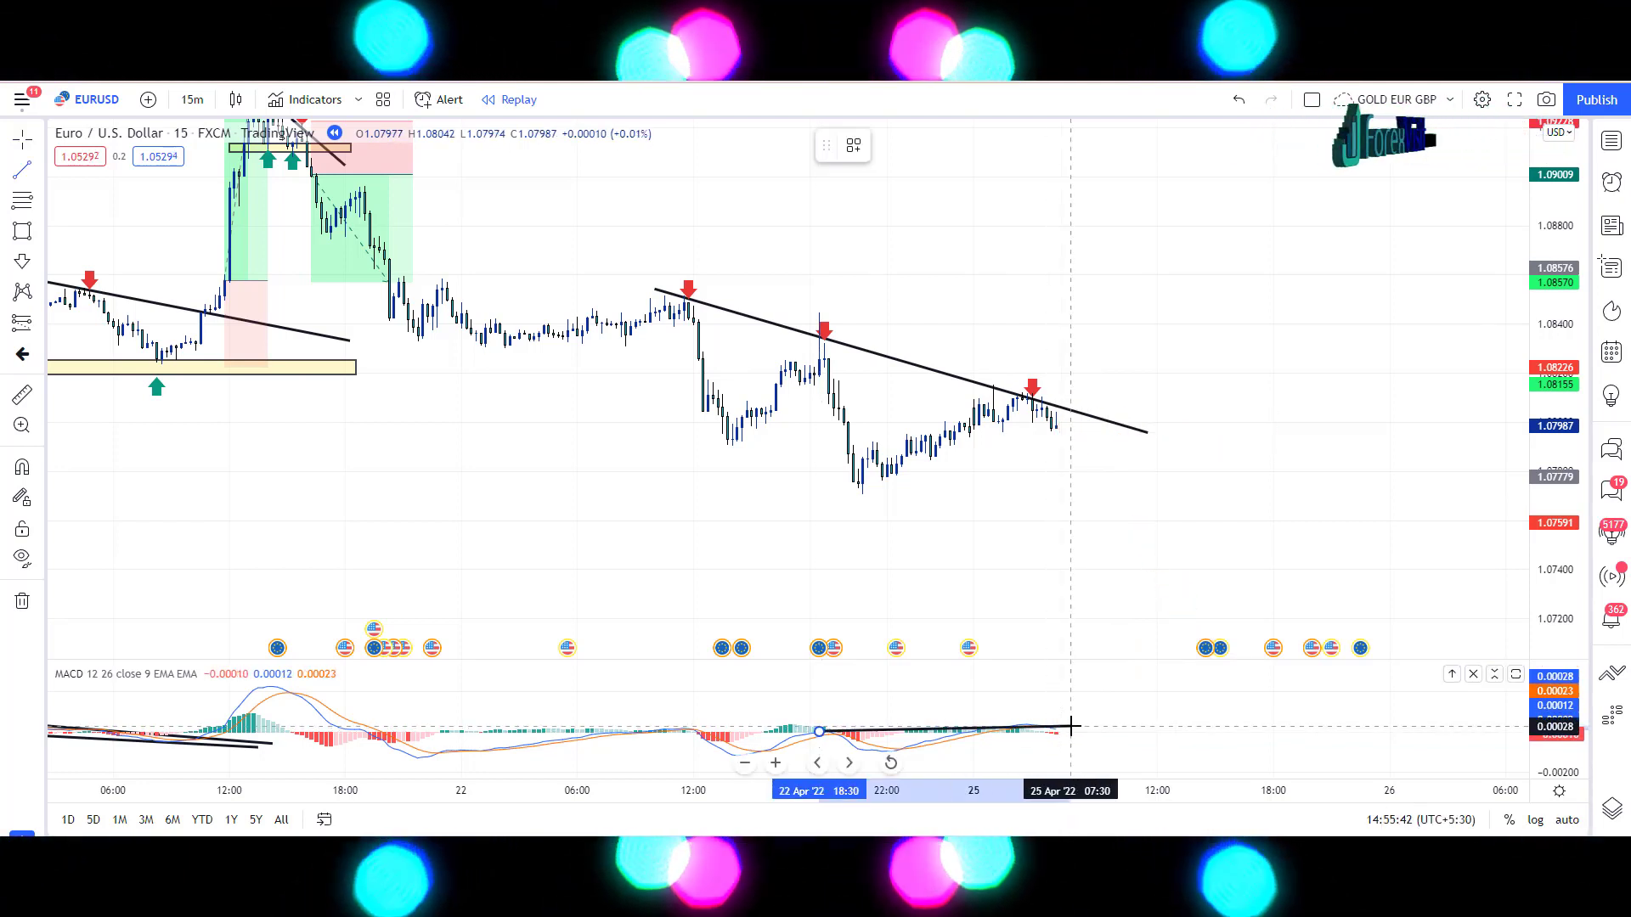
click(1075, 721)
drag(818, 733, 776, 736)
click(1077, 615)
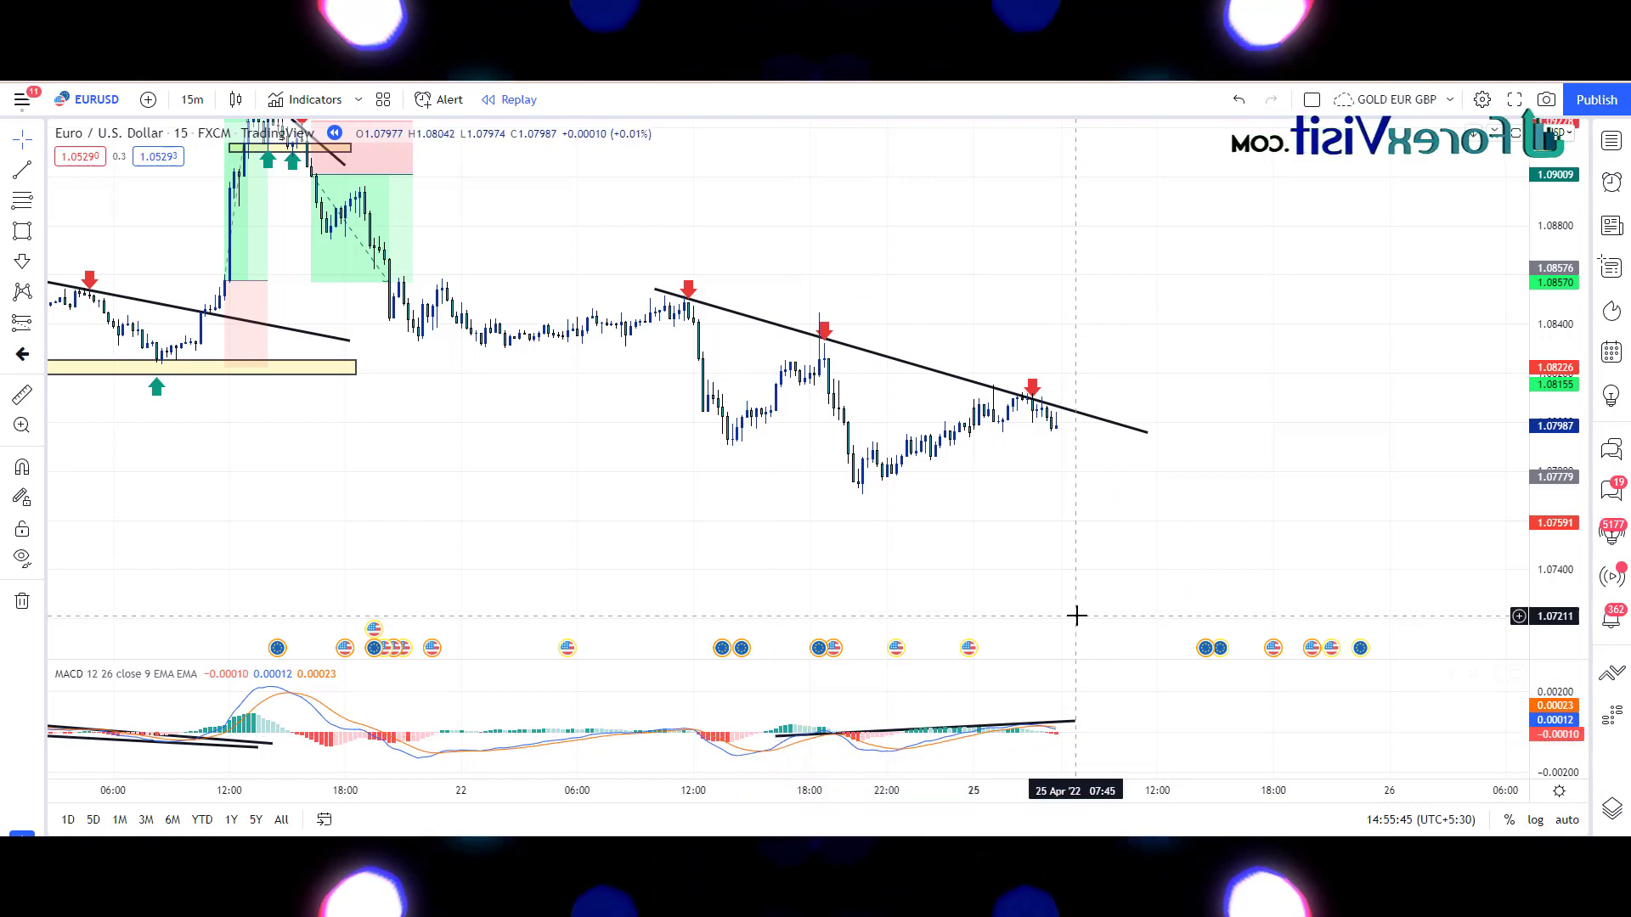
Place a short position at the latest 25 April candle with entry 1.07976 and stop 1.08162, and lower its target.
click(1056, 428)
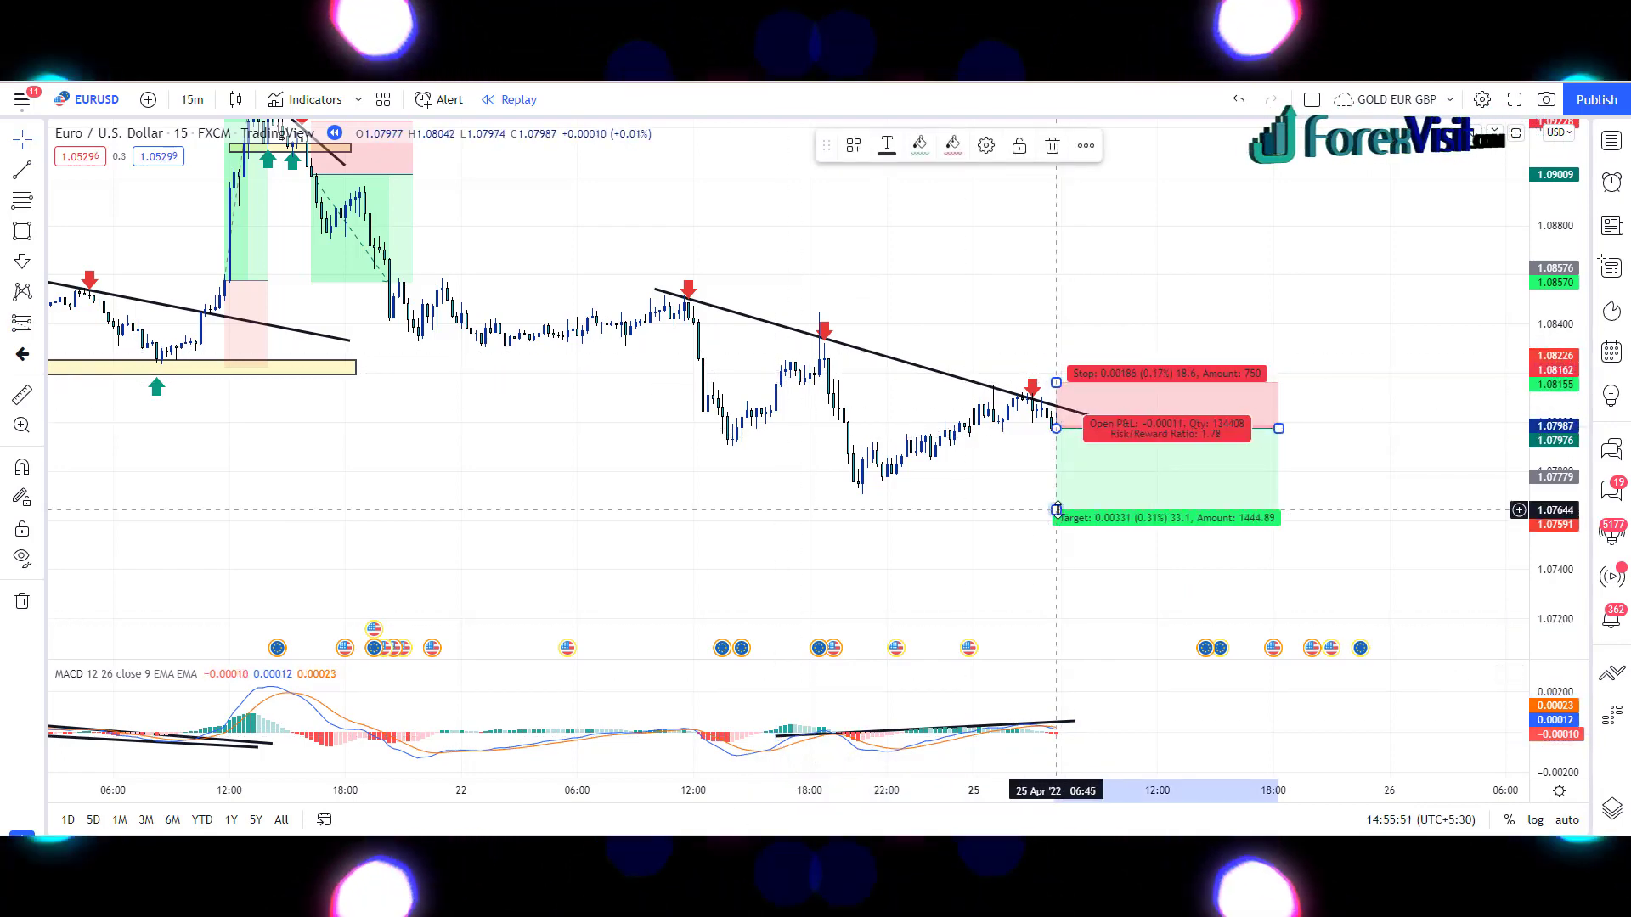
drag(1056, 510, 1061, 548)
key(Escape)
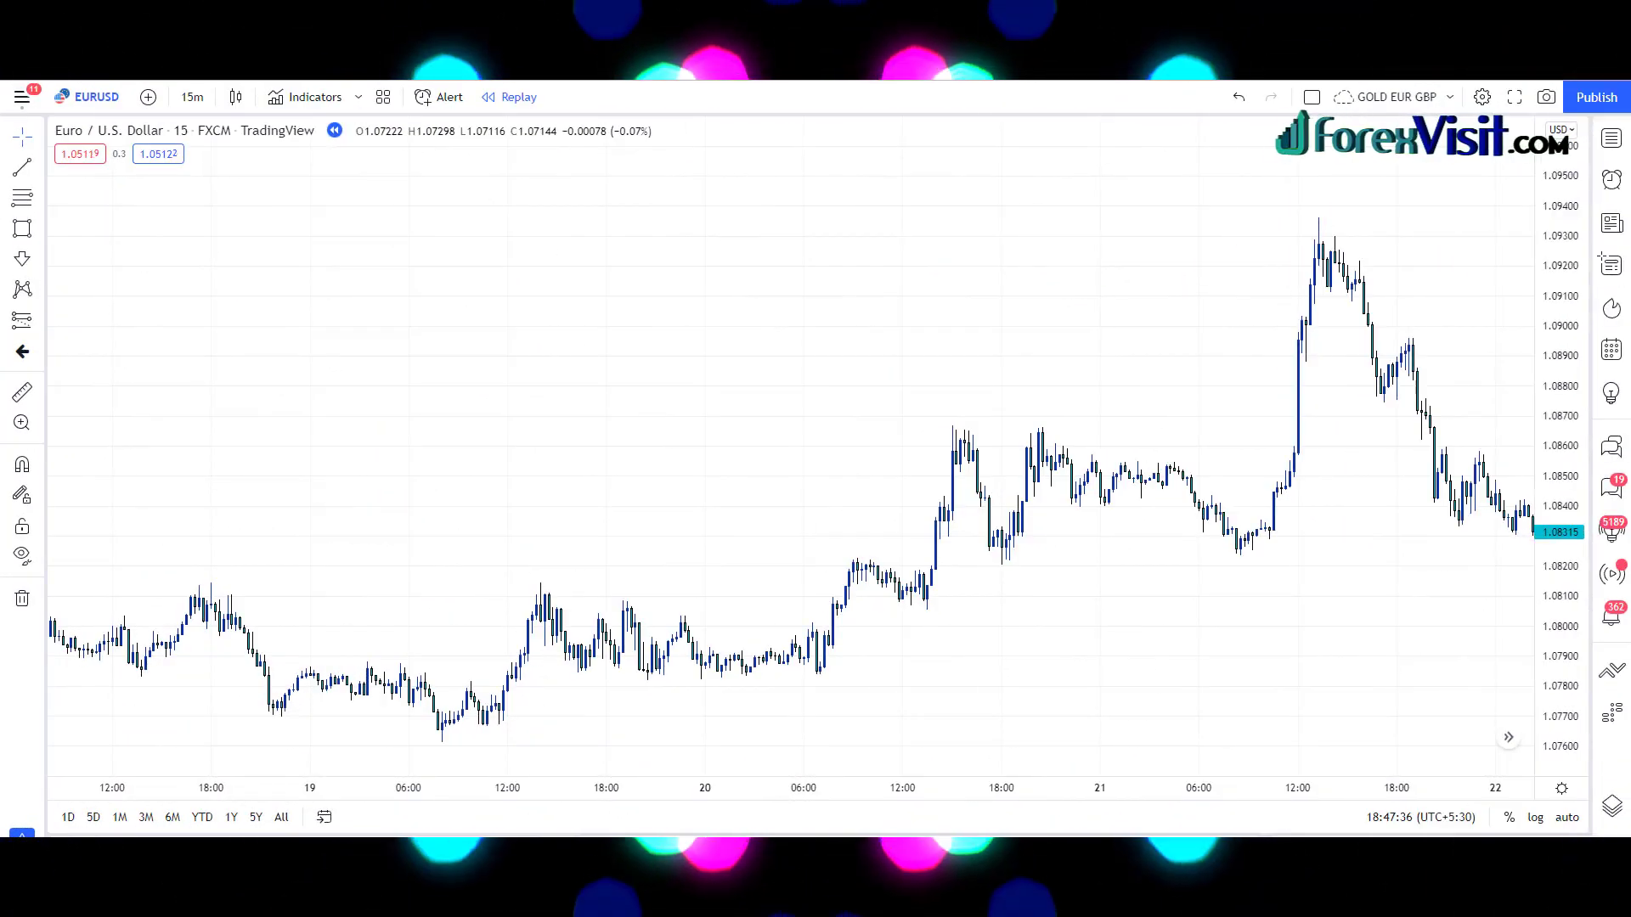
Search the indicators for MACD and add Moving Average Convergence Divergence to the chart.
click(310, 97)
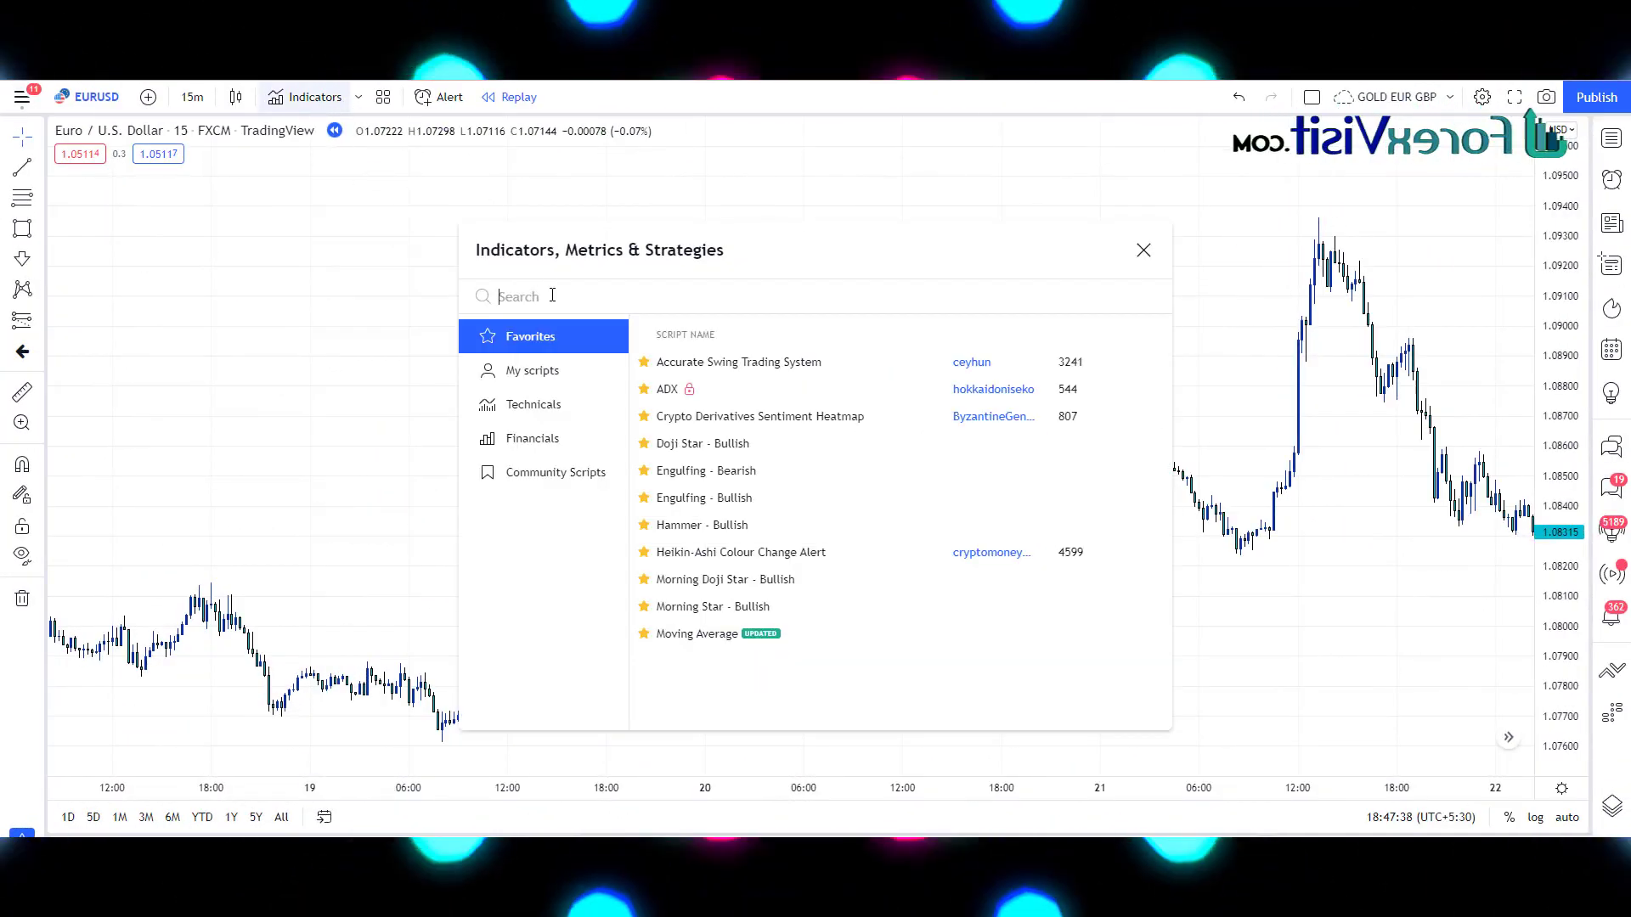
text(MACD)
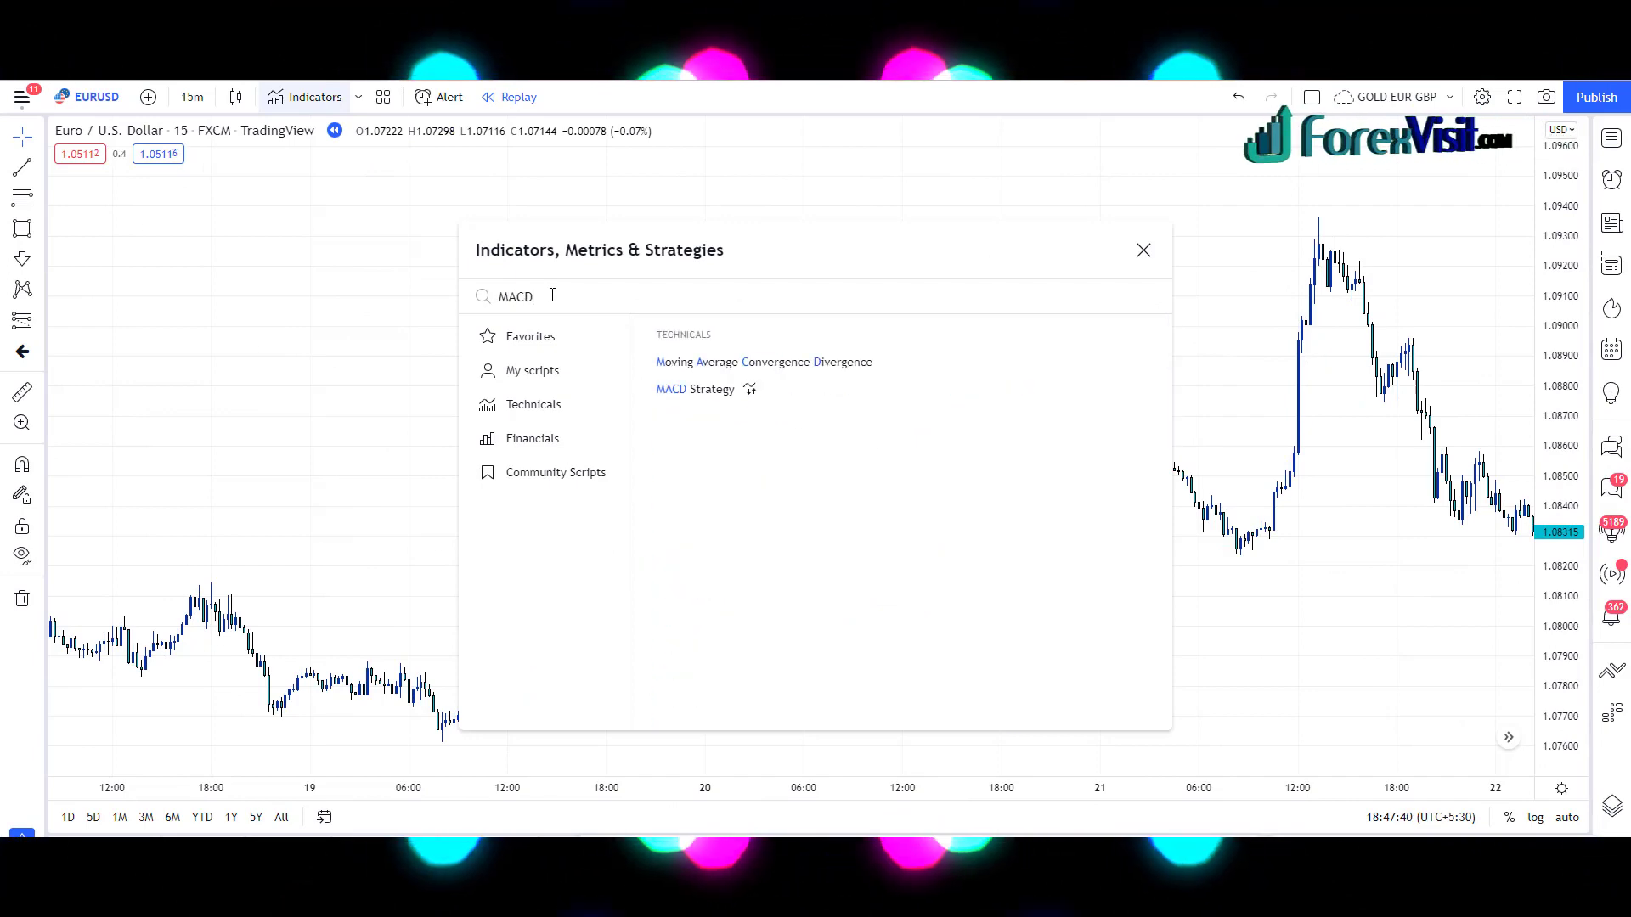
click(735, 371)
click(766, 363)
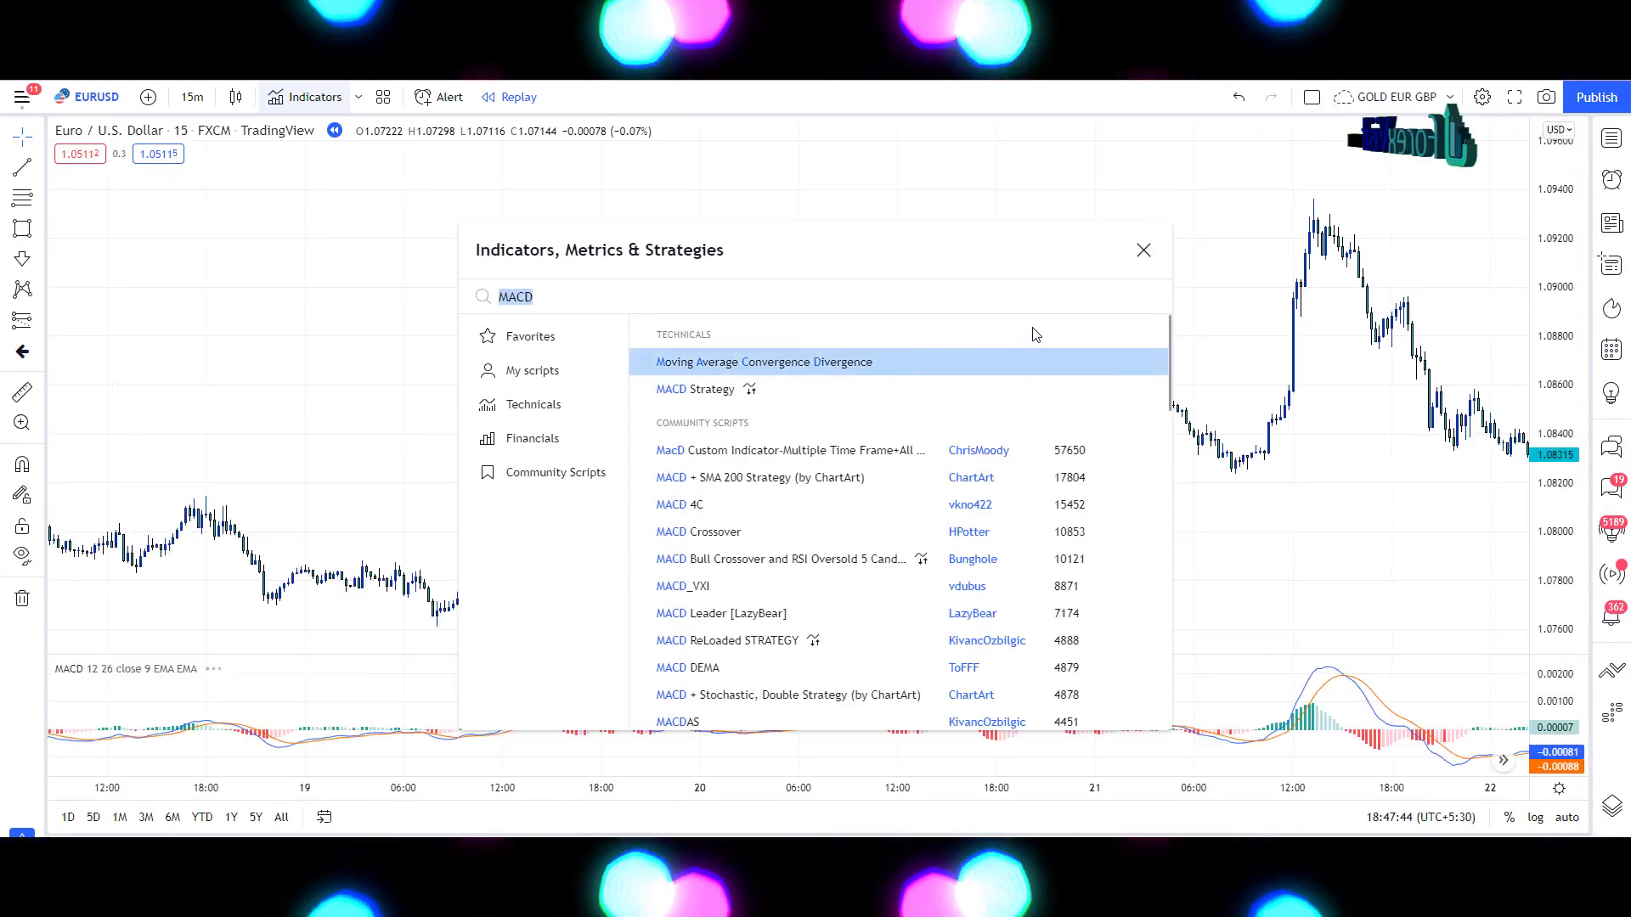
click(1144, 249)
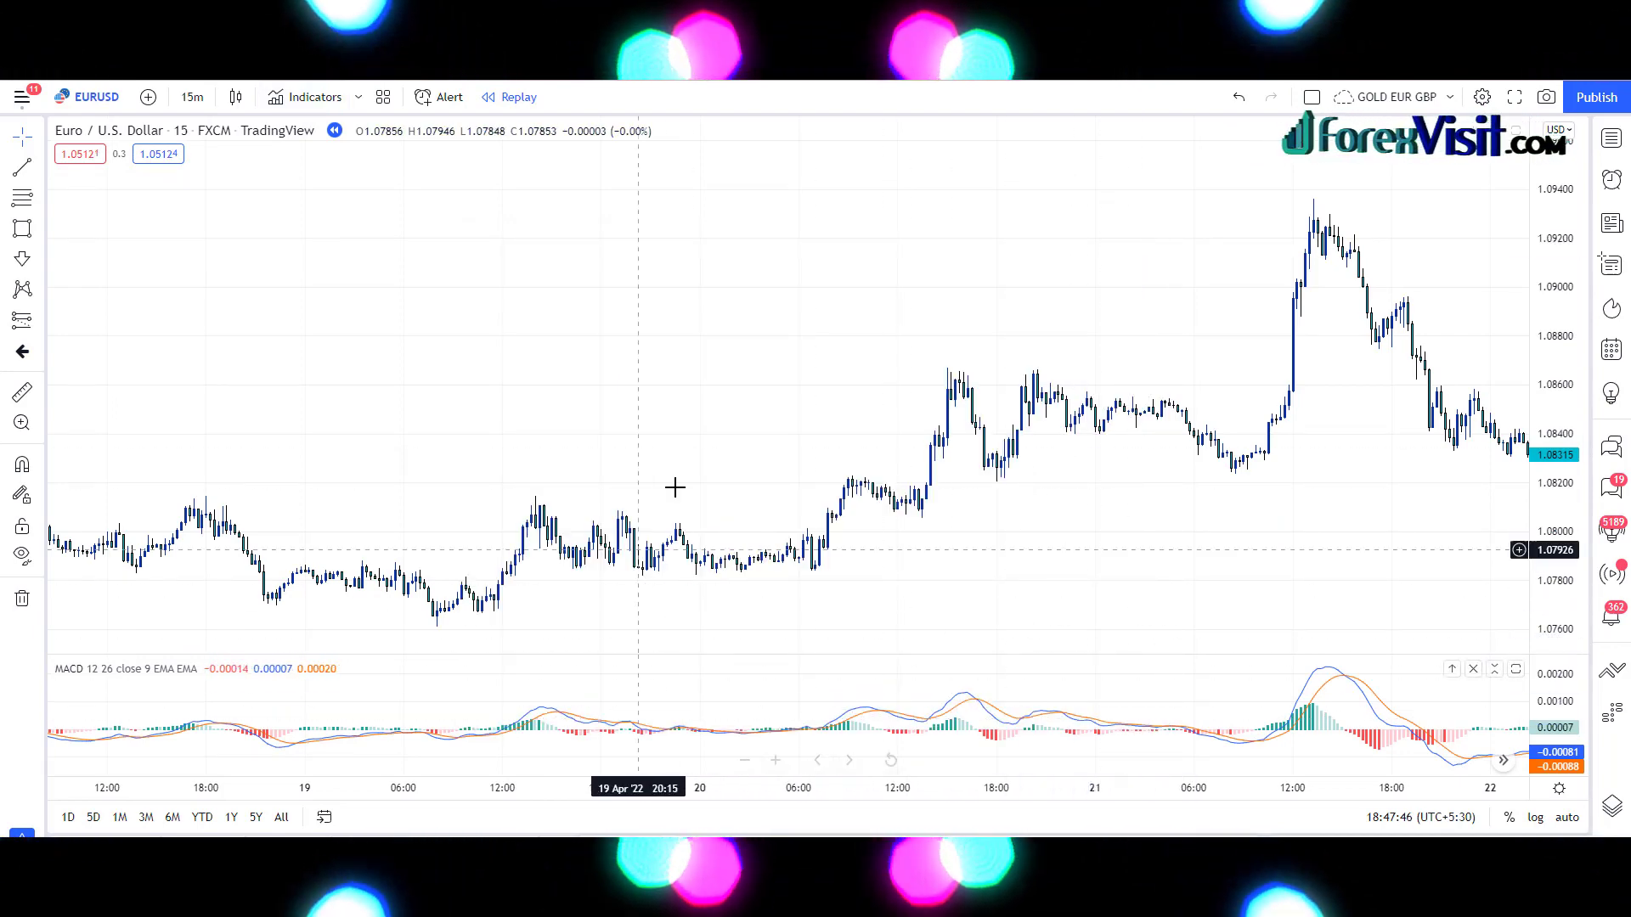